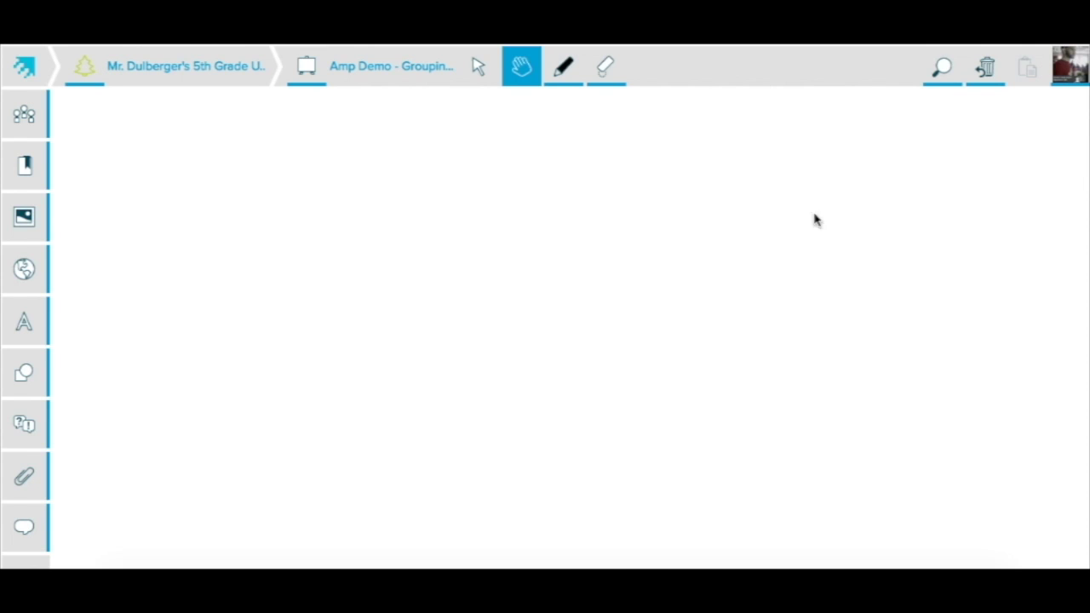
Step: Add an enlarged white rectangle at the workspace's upper left and a red square directly beneath it
{"action": "left_click", "coordinate": [943, 68]}
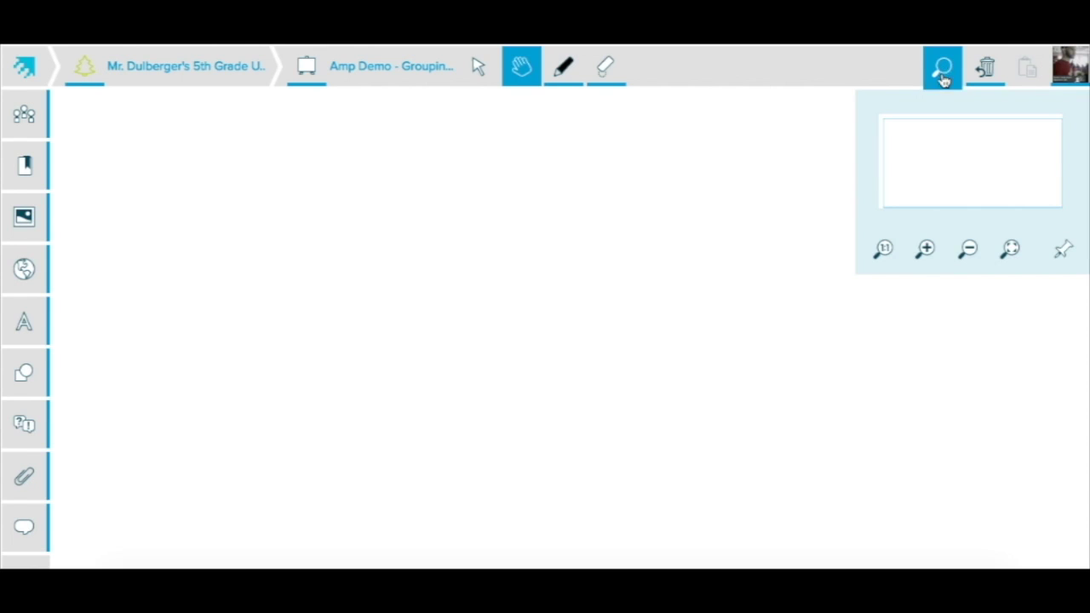
{"action": "left_click", "coordinate": [971, 252]}
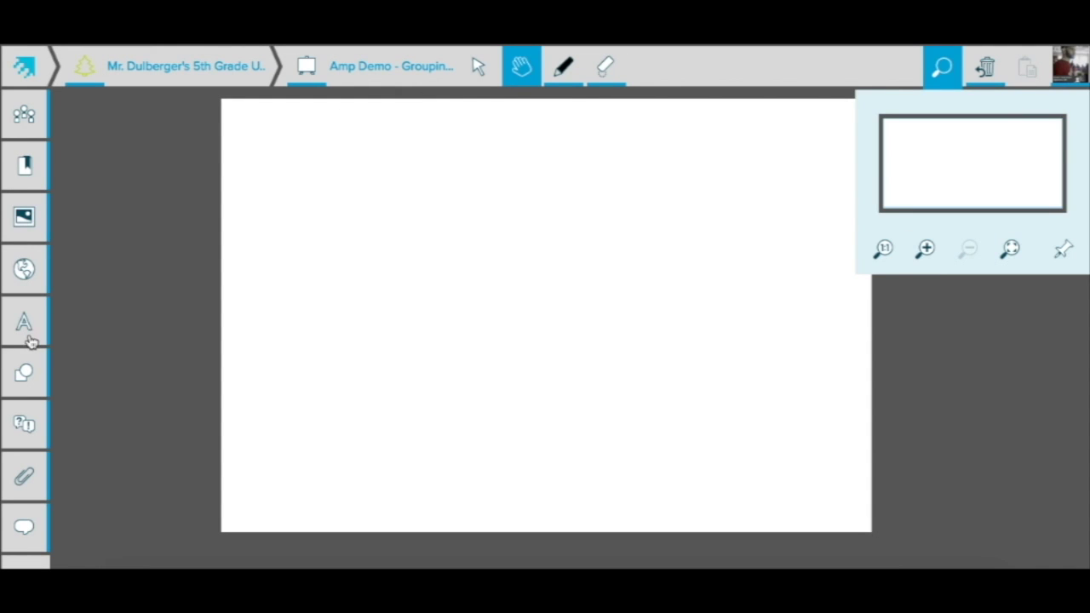
{"action": "left_click", "coordinate": [29, 378]}
{"action": "left_click_drag", "start_coordinate": [120, 483], "coordinate": [375, 202]}
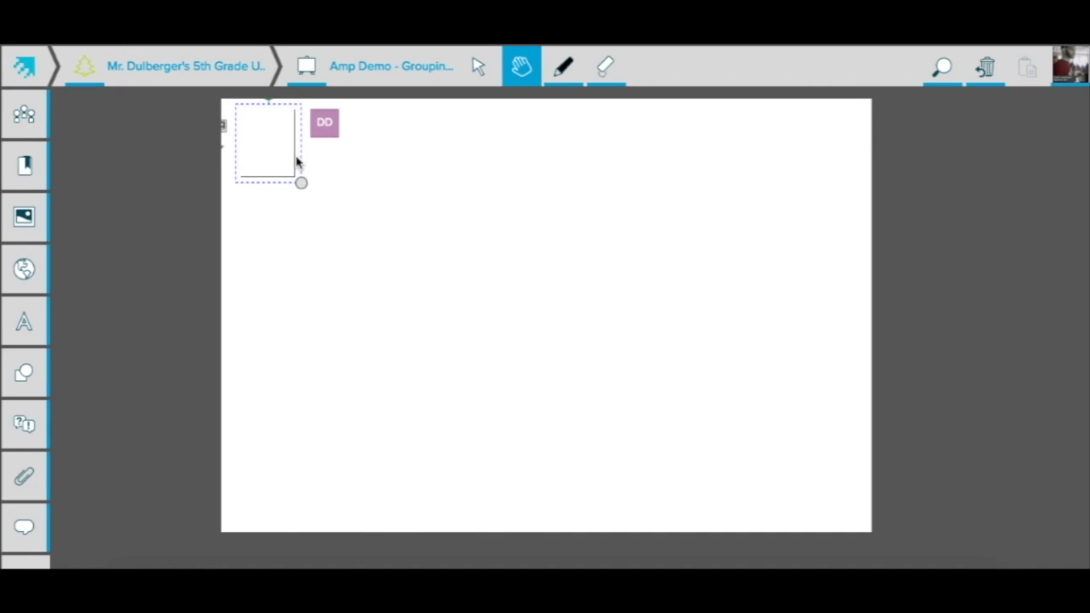
{"action": "left_click_drag", "start_coordinate": [304, 183], "coordinate": [462, 239]}
{"action": "left_click_drag", "start_coordinate": [549, 265], "coordinate": [550, 281]}
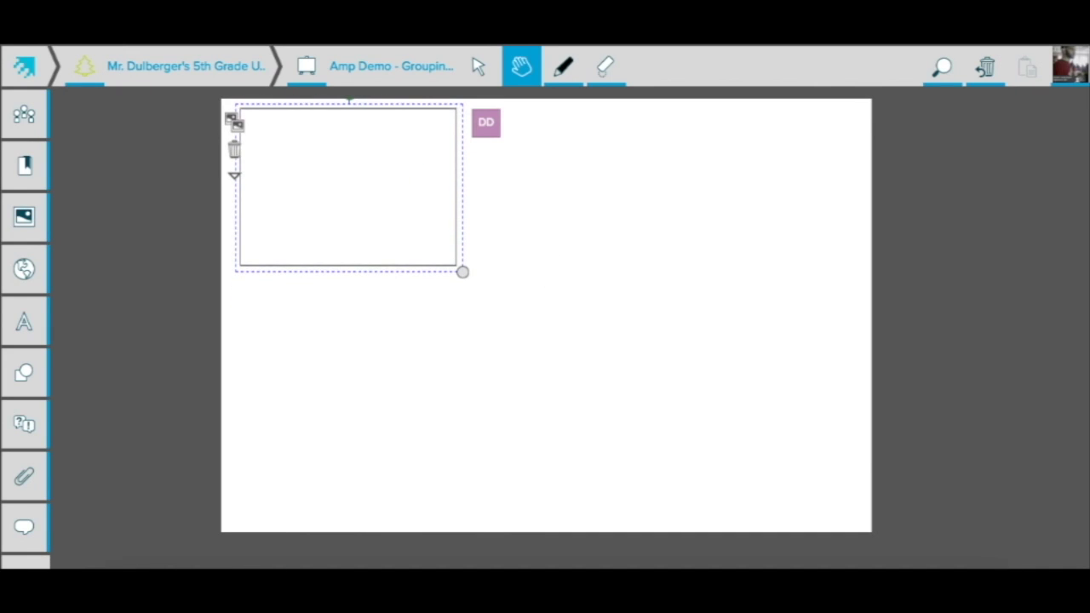
{"action": "left_click", "coordinate": [26, 375]}
{"action": "left_click_drag", "start_coordinate": [200, 471], "coordinate": [558, 492]}
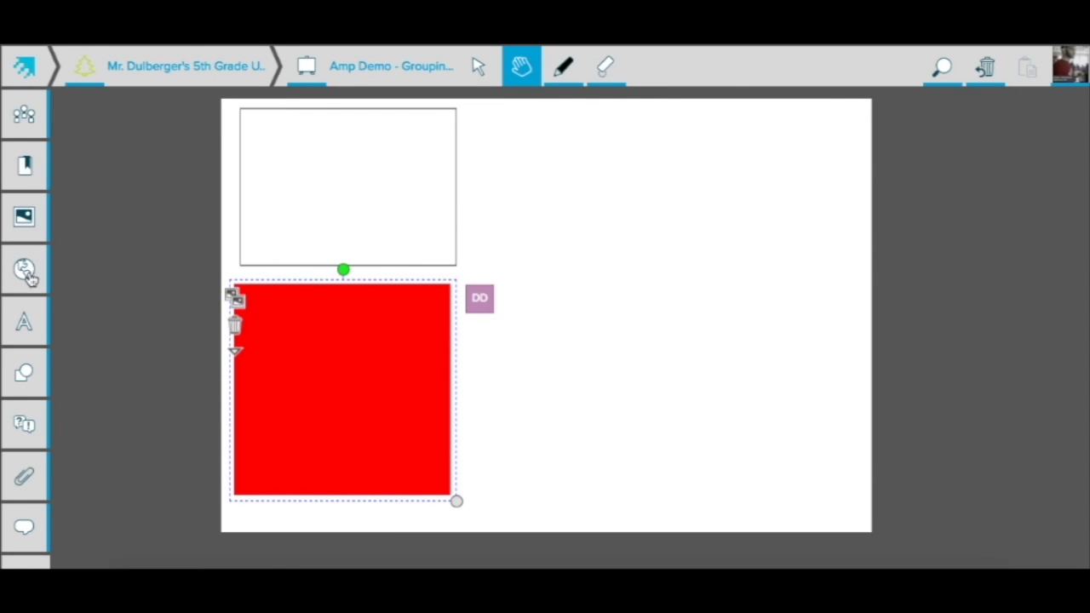
Step: Add a horizontal black line beside the white rectangle, extending it to the right edge of the workspace
{"action": "left_click", "coordinate": [25, 372]}
{"action": "left_click", "coordinate": [145, 193]}
{"action": "left_click_drag", "start_coordinate": [119, 246], "coordinate": [560, 194]}
{"action": "left_click", "coordinate": [15, 389]}
{"action": "left_click_drag", "start_coordinate": [108, 247], "coordinate": [853, 249]}
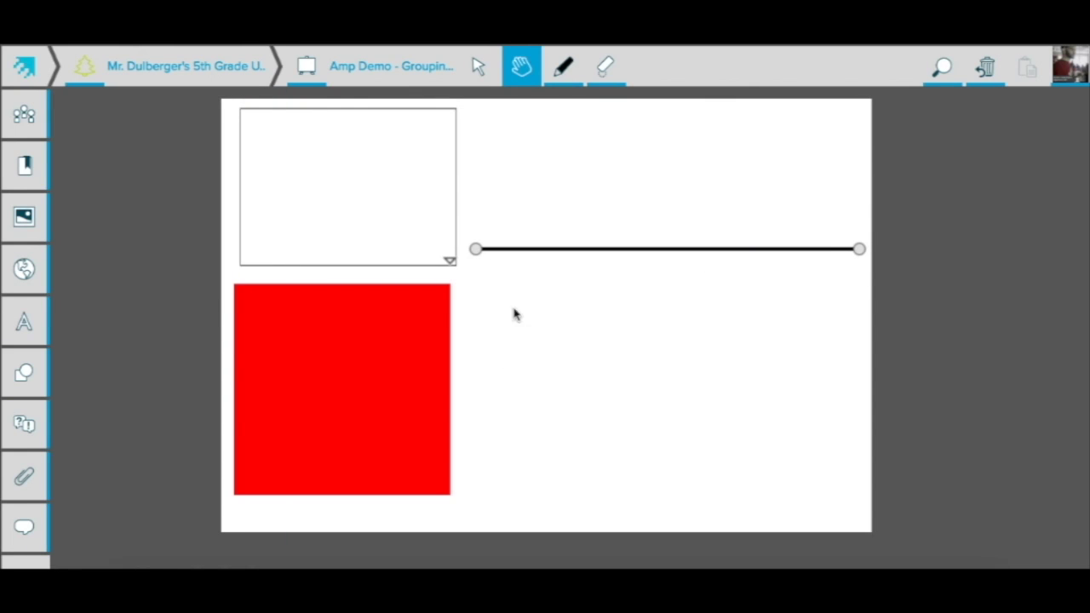
Step: Clone the black line twice and space the copies below it to divide the workspace's right side into sections
{"action": "right_click", "coordinate": [346, 333]}
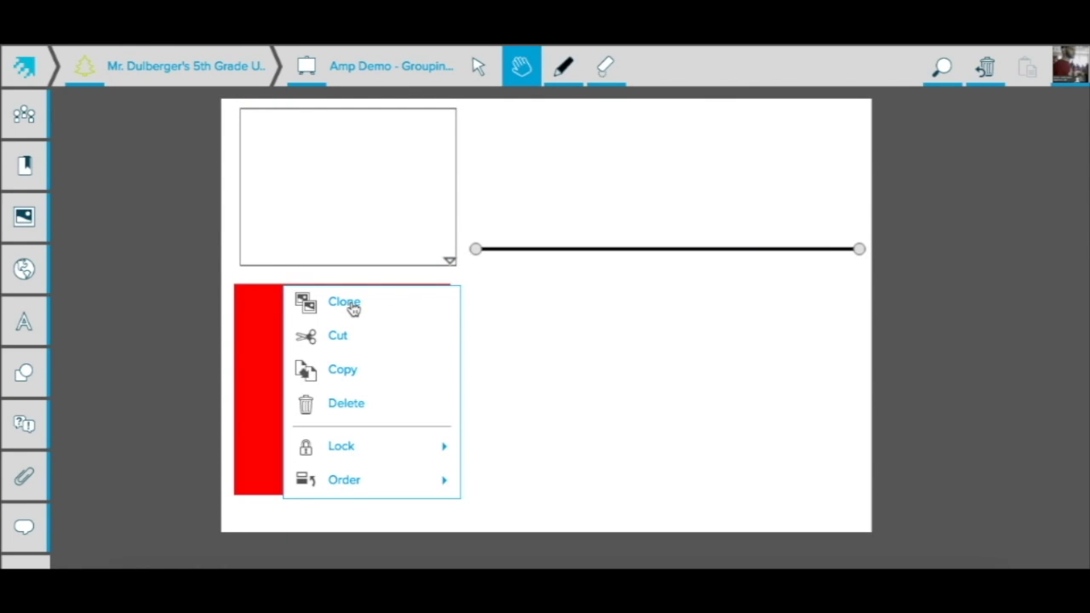
{"action": "left_click", "coordinate": [344, 305]}
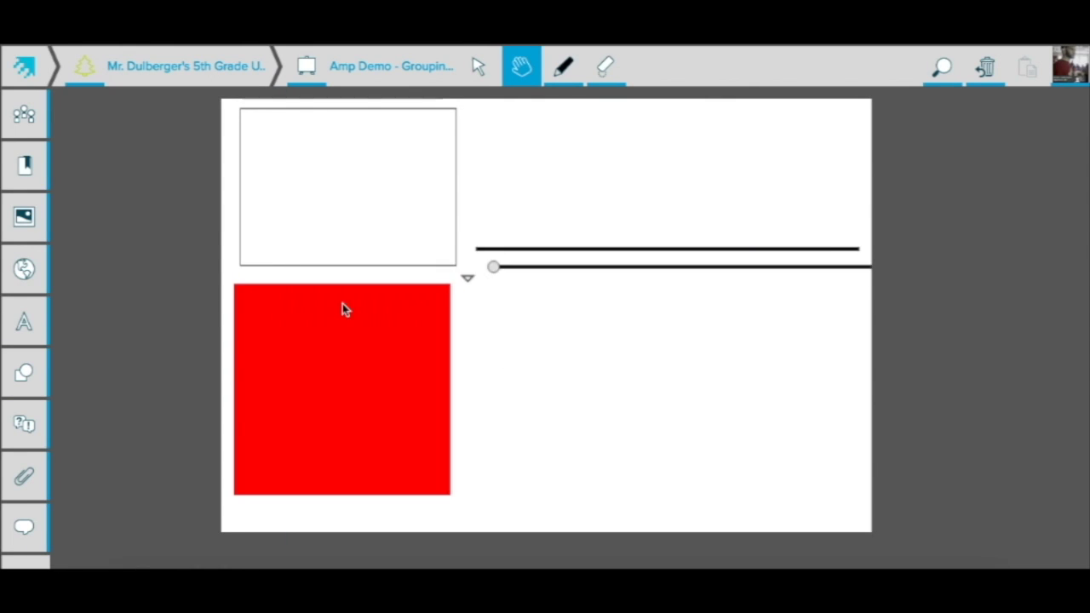
{"action": "left_click_drag", "start_coordinate": [596, 271], "coordinate": [577, 387]}
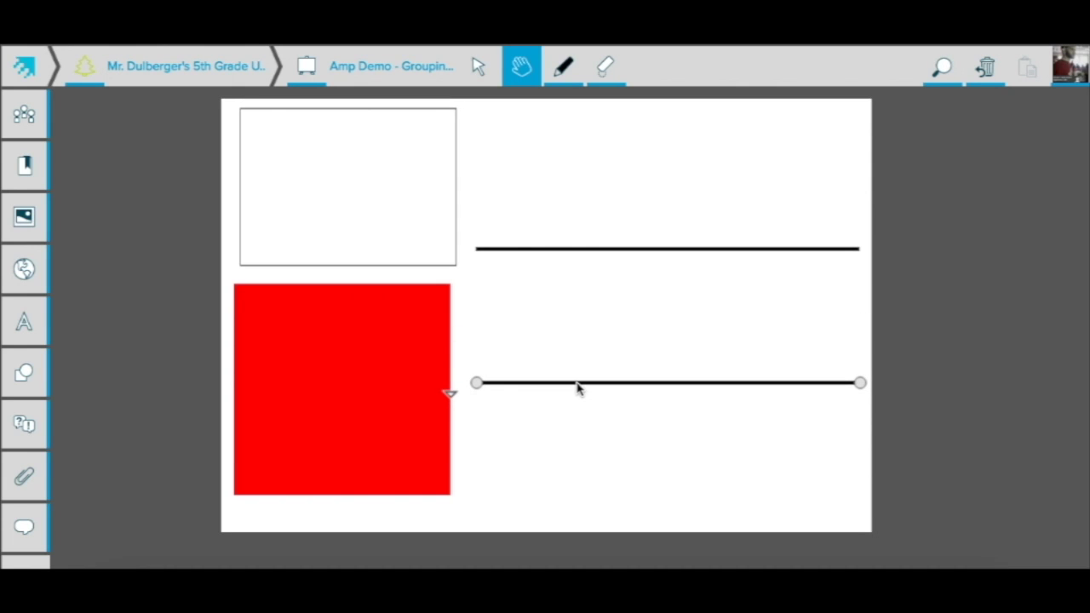
{"action": "right_click", "coordinate": [447, 394]}
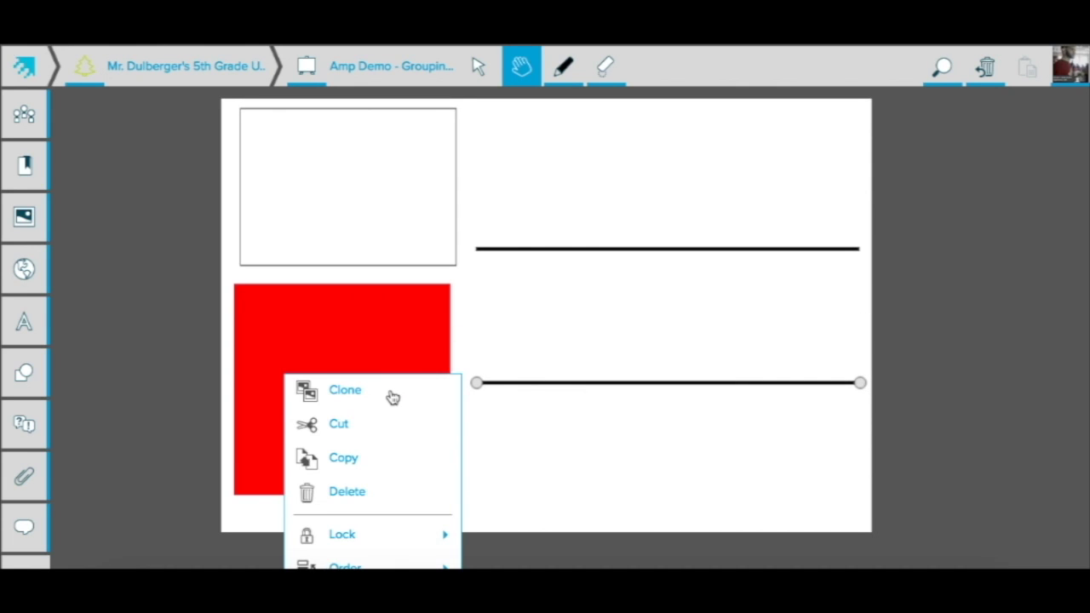
{"action": "left_click", "coordinate": [392, 397]}
{"action": "left_click_drag", "start_coordinate": [597, 406], "coordinate": [581, 486]}
{"action": "left_click", "coordinate": [591, 156]}
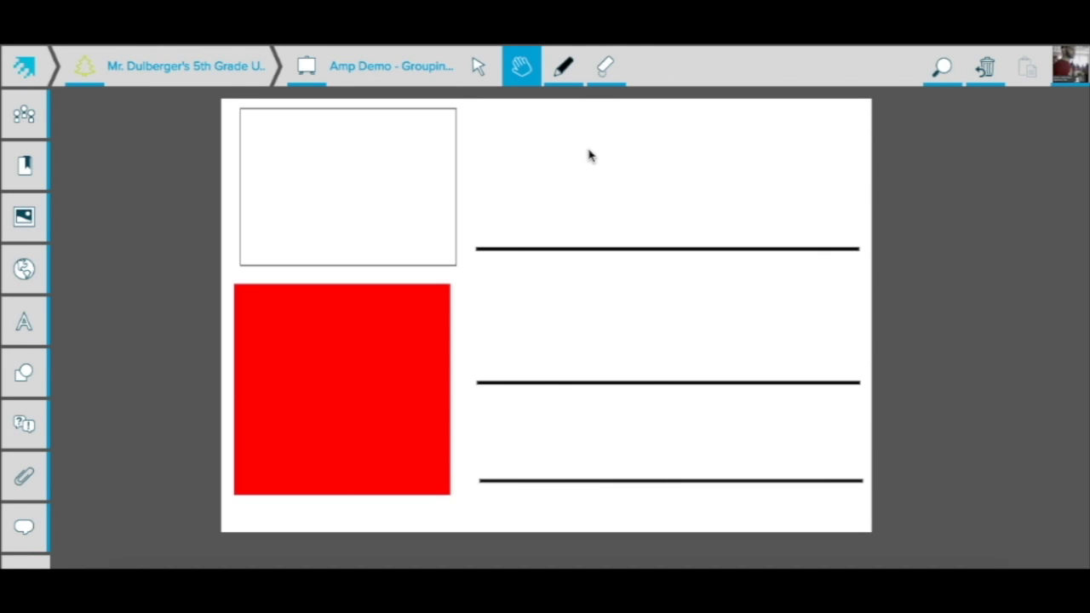
Step: Enlarge the view of the section above the uppermost line beside the white rectangle
{"action": "left_click", "coordinate": [942, 68]}
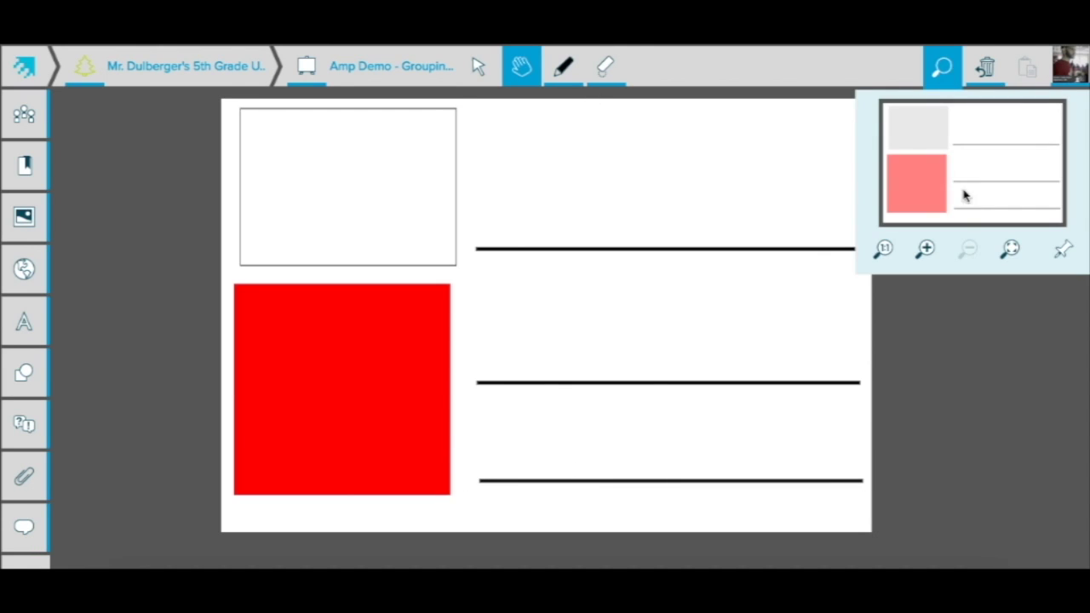
{"action": "left_click", "coordinate": [926, 249]}
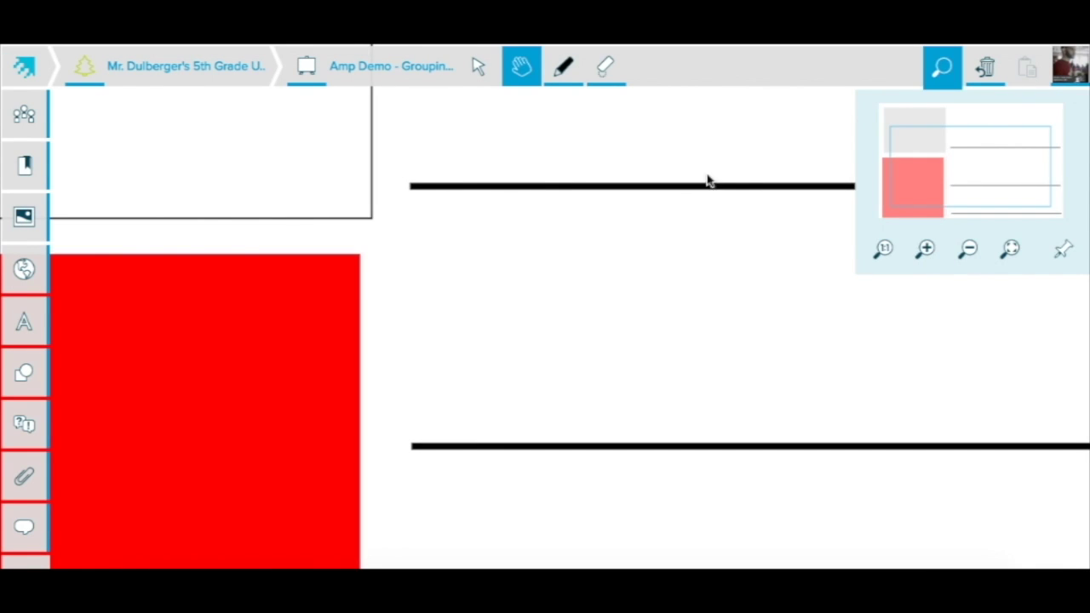
{"action": "left_click_drag", "start_coordinate": [740, 149], "coordinate": [525, 400]}
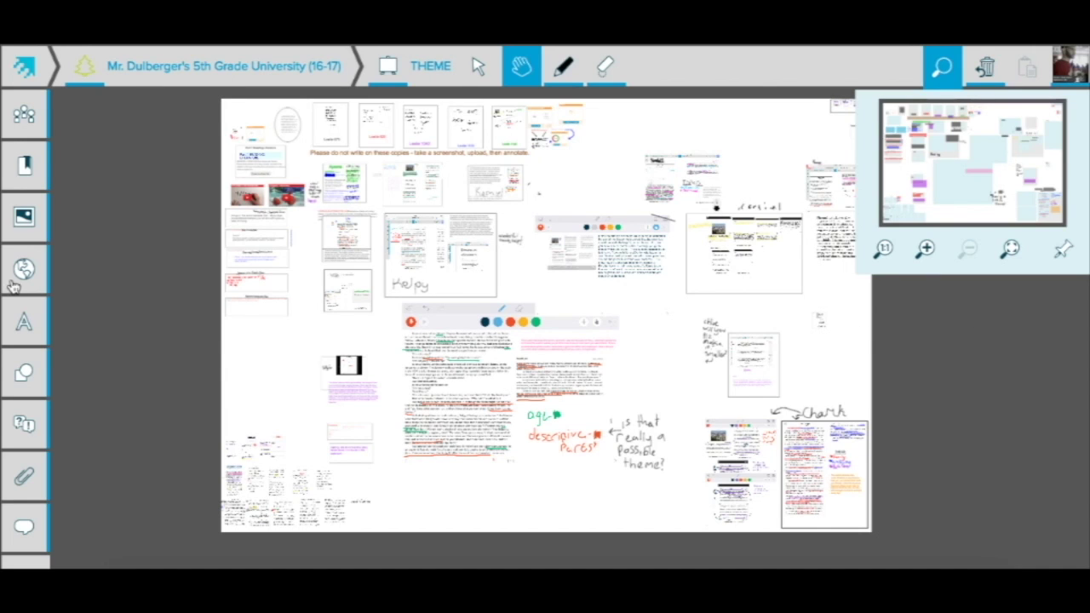
Step: View the FireTigerWolvesStory and LLamingo Pog Tigers areas of the THEME workspace through its bookmarks
{"action": "left_click", "coordinate": [25, 170]}
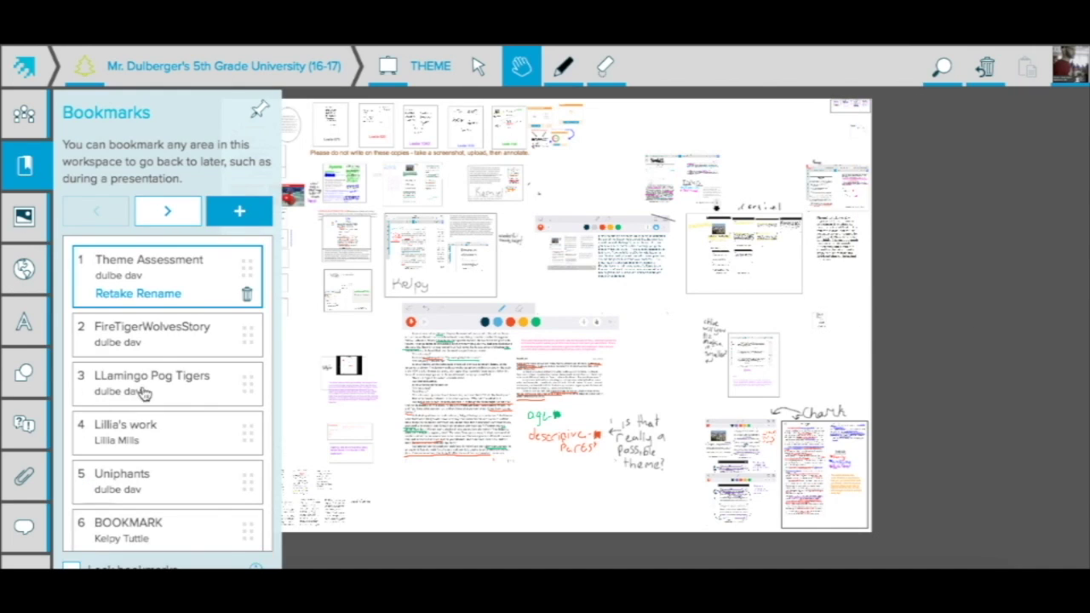
{"action": "left_click", "coordinate": [169, 339]}
{"action": "left_click", "coordinate": [23, 171]}
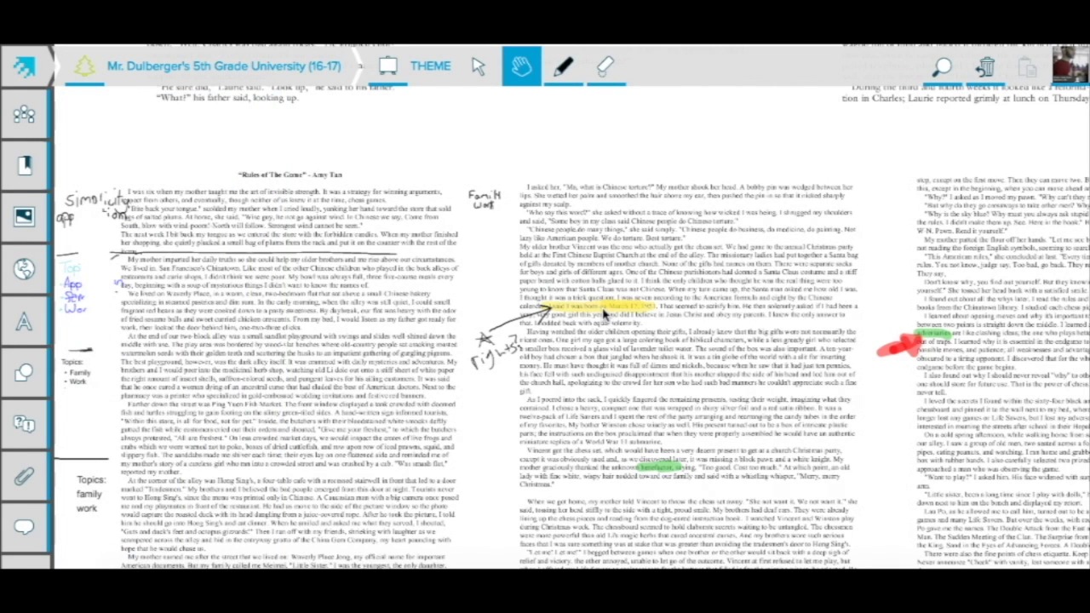
{"action": "left_click", "coordinate": [24, 170]}
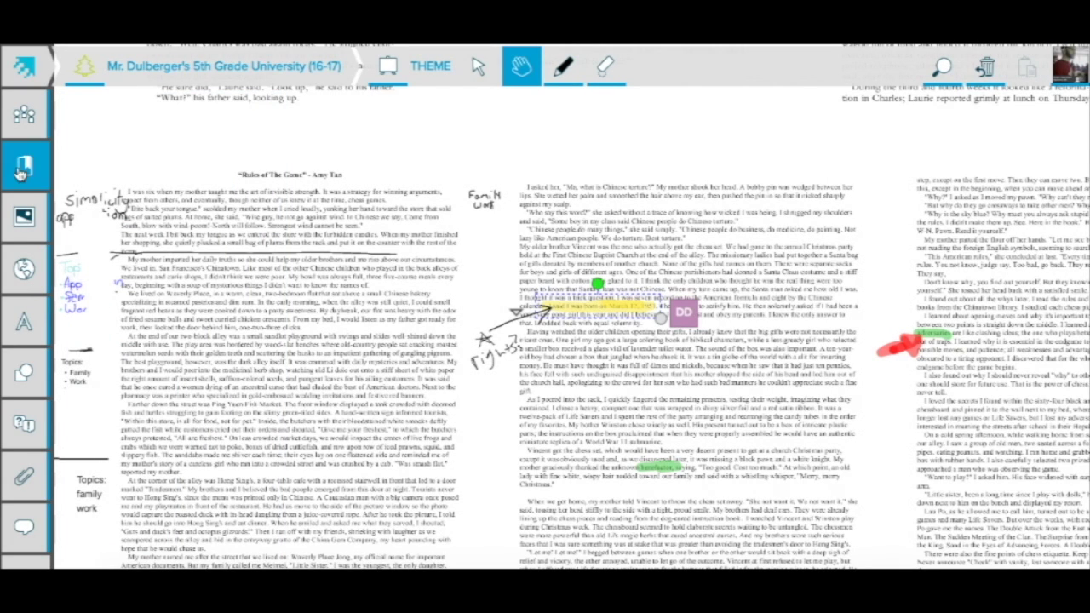
{"action": "left_click", "coordinate": [169, 385]}
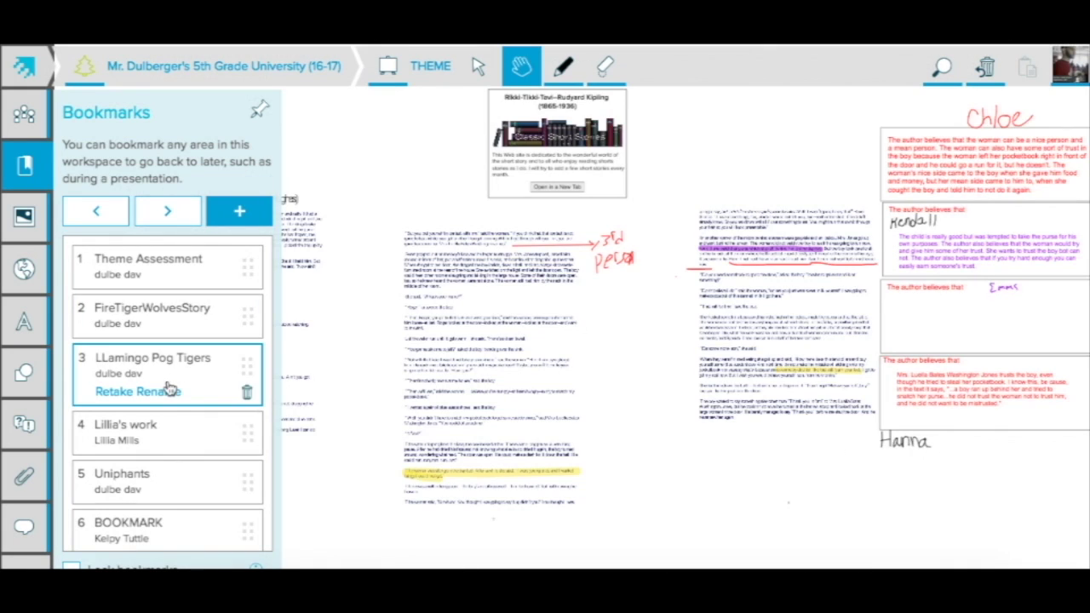
{"action": "left_click", "coordinate": [558, 380]}
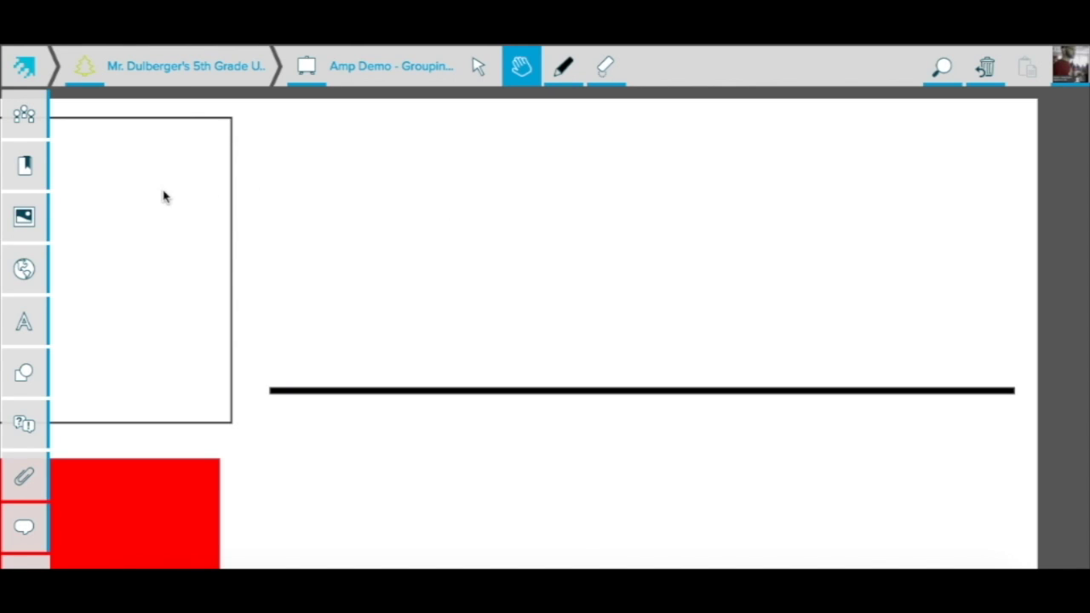
Step: Bookmark the current view of the section above the uppermost line and name it Group 1
{"action": "left_click", "coordinate": [27, 169]}
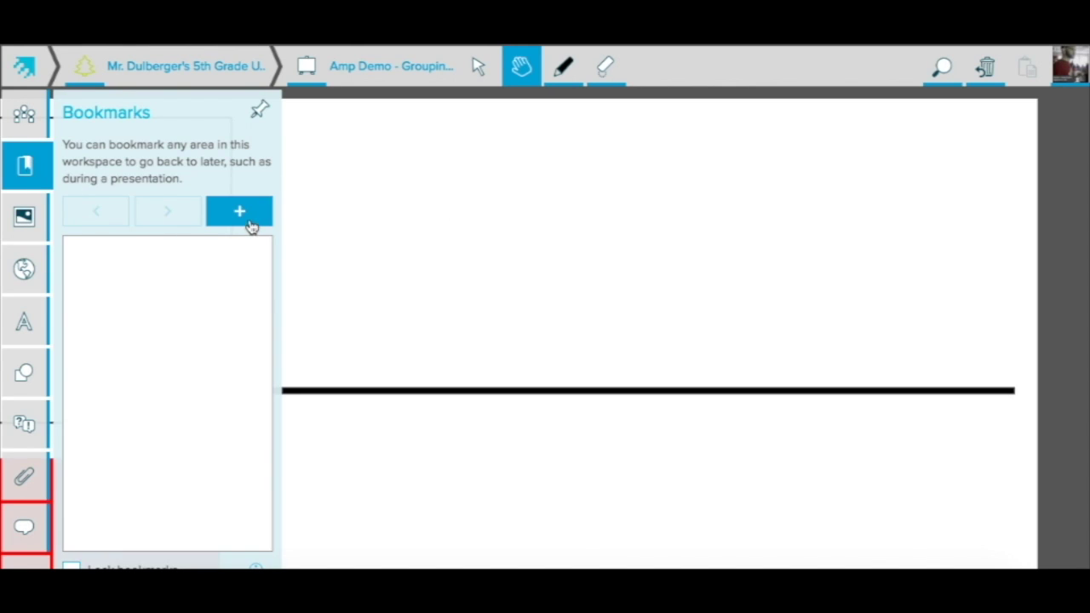
{"action": "left_click", "coordinate": [240, 213]}
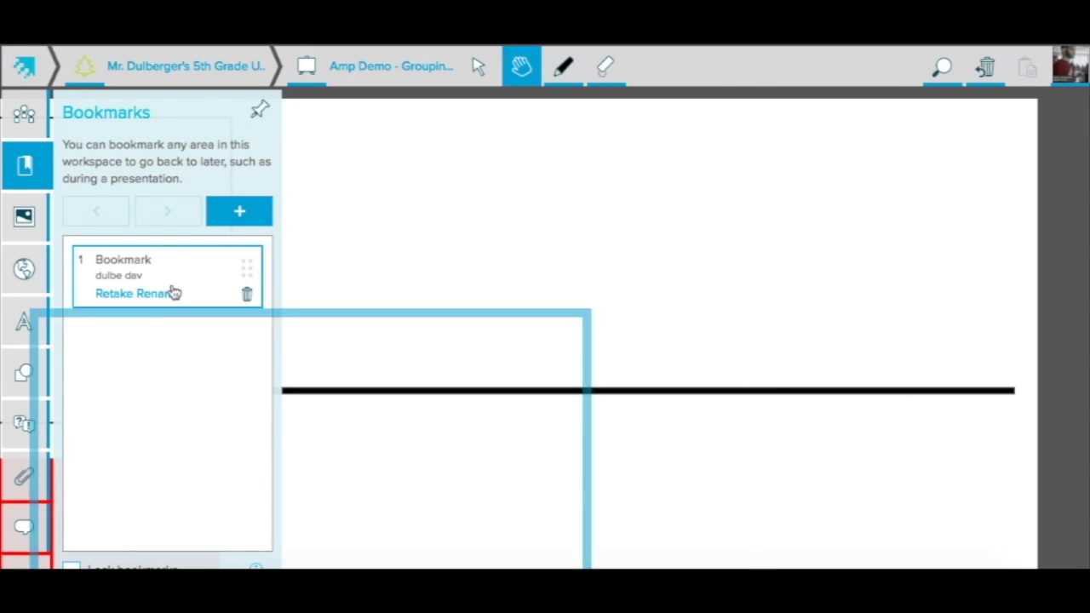
{"action": "left_click", "coordinate": [162, 296]}
{"action": "type", "text": "Group 1"}
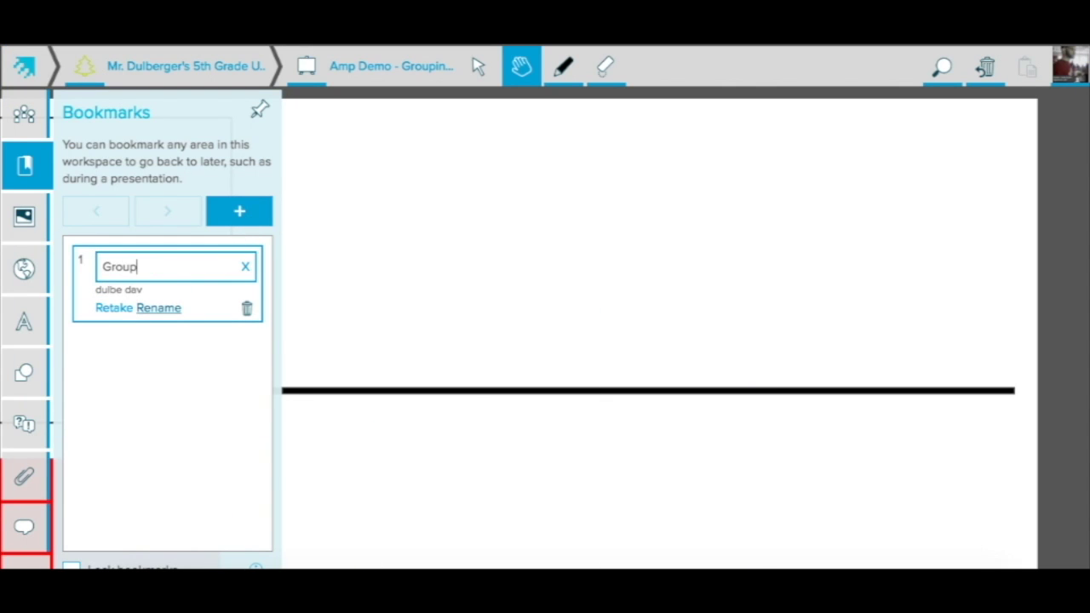
{"action": "left_click", "coordinate": [424, 282]}
{"action": "left_click", "coordinate": [750, 234]}
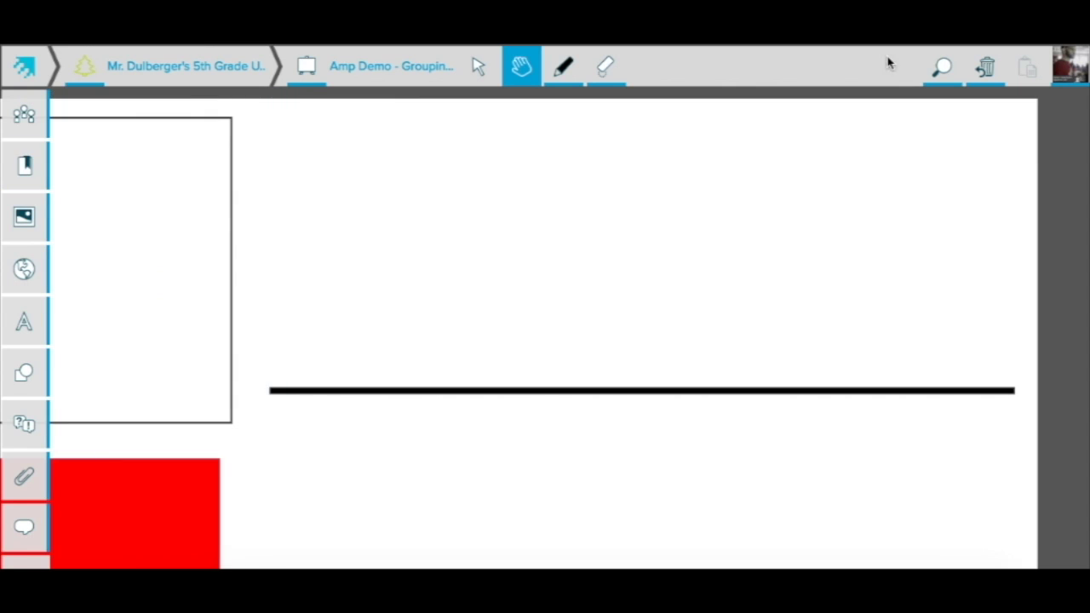
Step: Try out the Group 1 bookmark from a zoomed-out view of the workspace
{"action": "left_click", "coordinate": [942, 69]}
{"action": "left_click", "coordinate": [971, 247]}
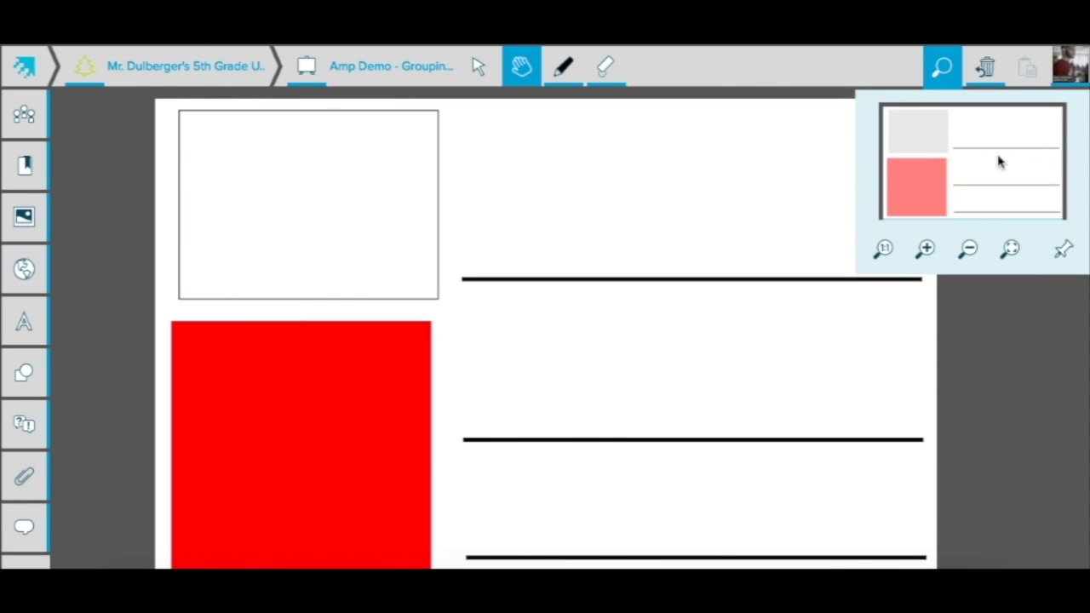
{"action": "scroll", "coordinate": [829, 182], "scroll_direction": "down", "scroll_amount": 1}
{"action": "left_click", "coordinate": [24, 170]}
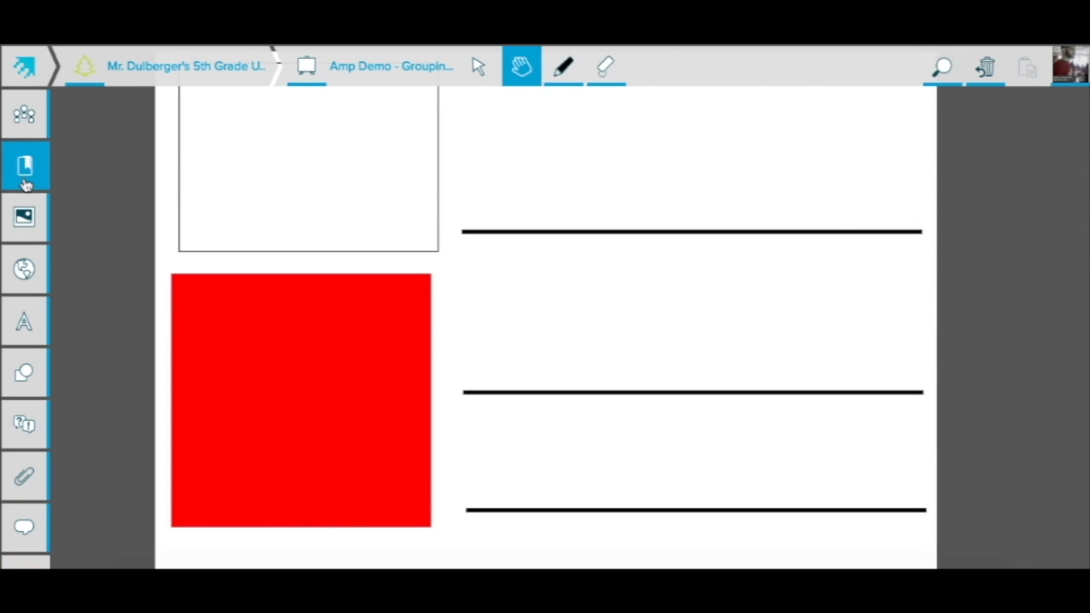
{"action": "left_click", "coordinate": [184, 277]}
{"action": "left_click", "coordinate": [644, 246]}
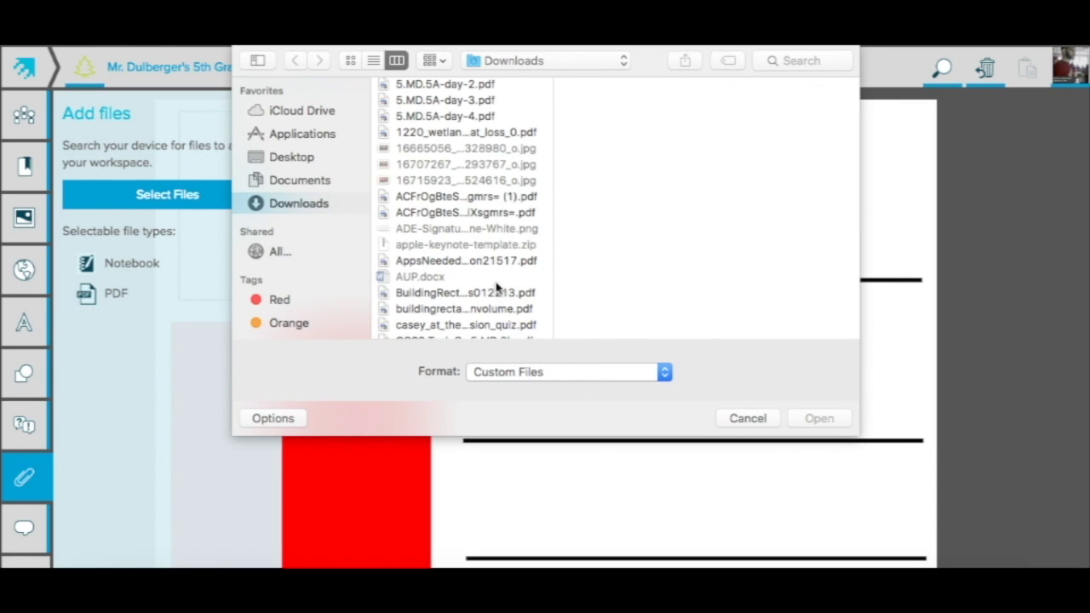
Step: Add 5.MD.5A-day-1.pdf from Downloads to the workspace and place its page in the section above the uppermost line
{"action": "scroll", "coordinate": [494, 294], "scroll_direction": "up", "scroll_amount": 2}
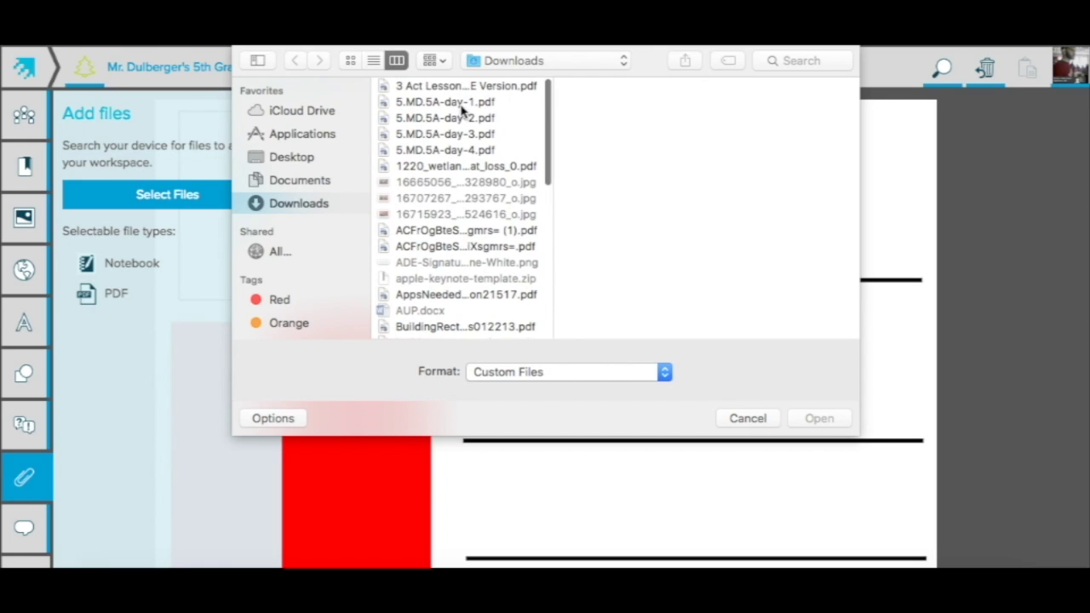
{"action": "left_click", "coordinate": [460, 104]}
{"action": "left_click", "coordinate": [821, 418]}
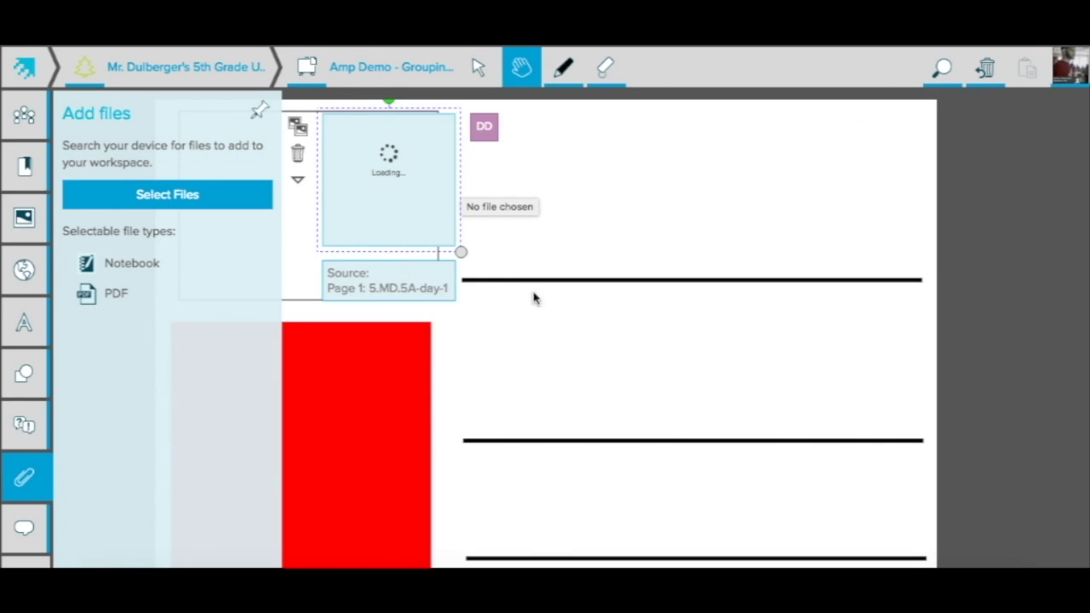
{"action": "left_click_drag", "start_coordinate": [534, 385], "coordinate": [703, 207]}
{"action": "left_click", "coordinate": [744, 334]}
{"action": "left_click", "coordinate": [721, 218]}
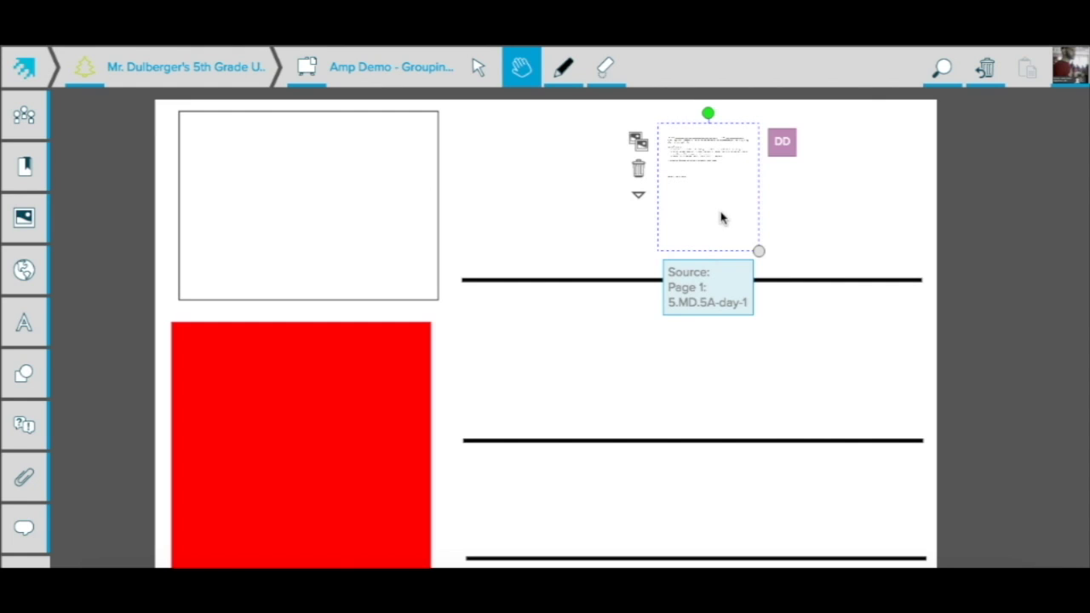
{"action": "left_click", "coordinate": [610, 237]}
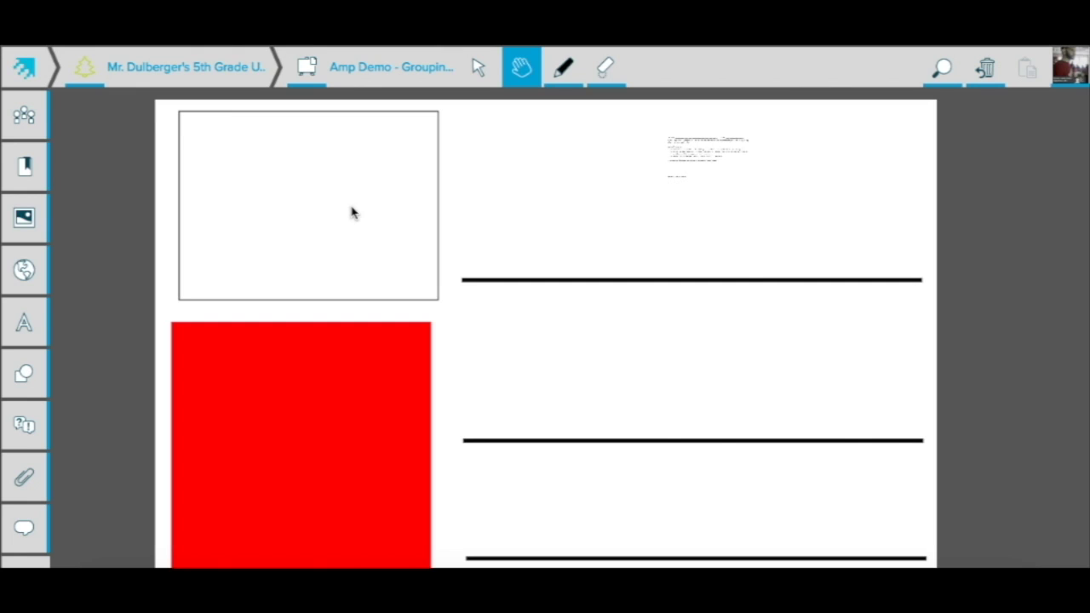
{"action": "left_click", "coordinate": [703, 168]}
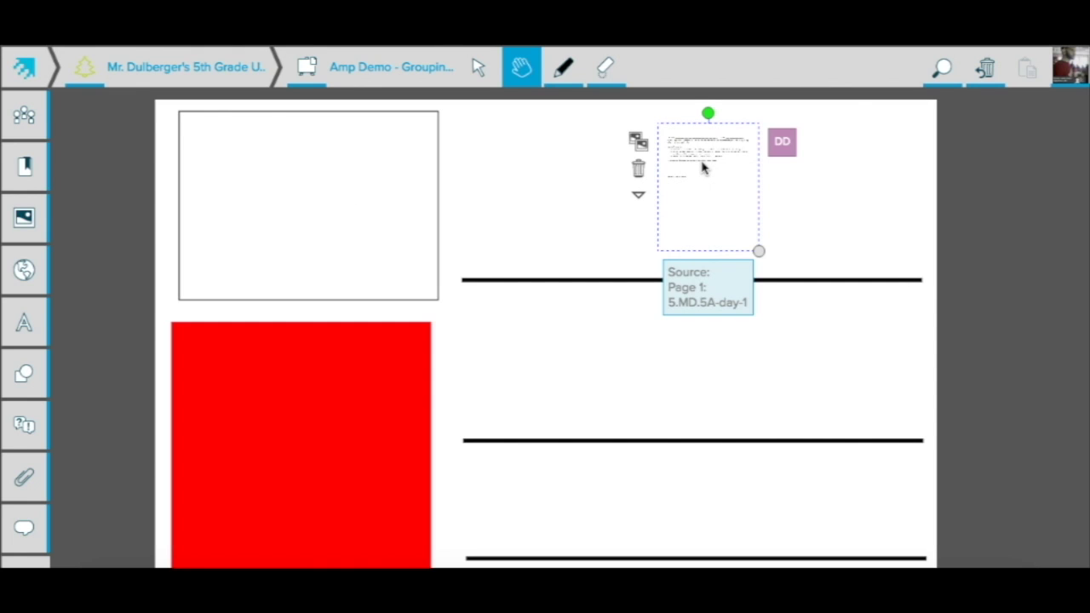
{"action": "left_click", "coordinate": [331, 203]}
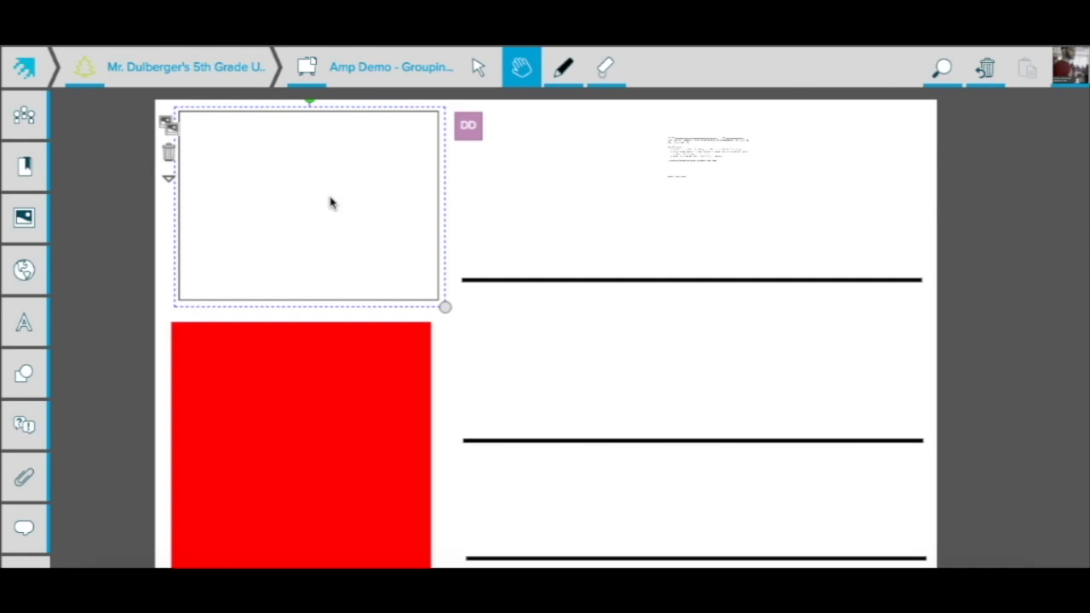
{"action": "left_click", "coordinate": [326, 431]}
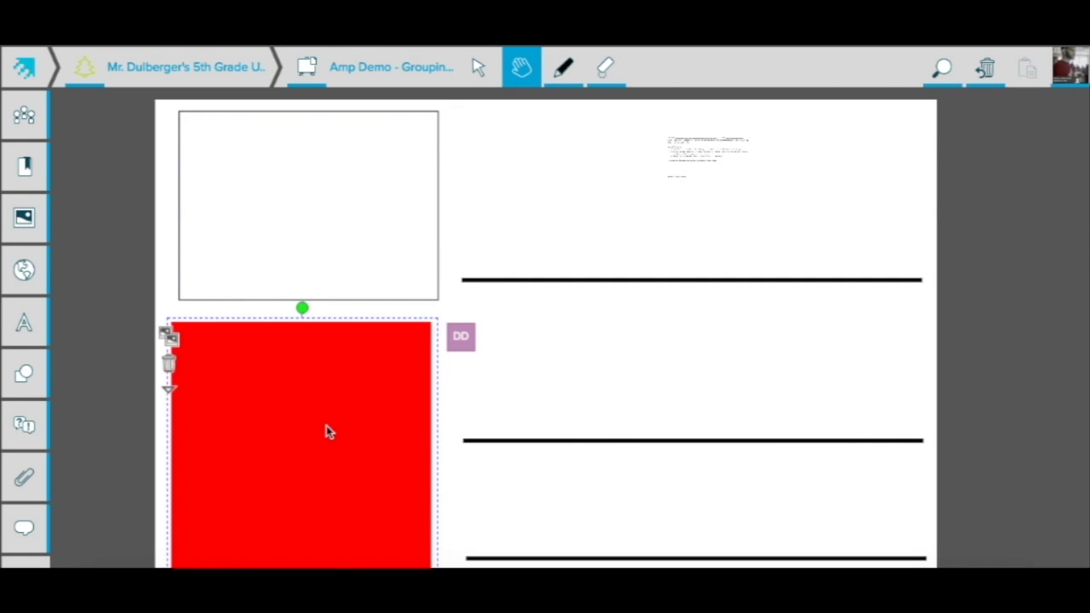
{"action": "left_click", "coordinate": [596, 377]}
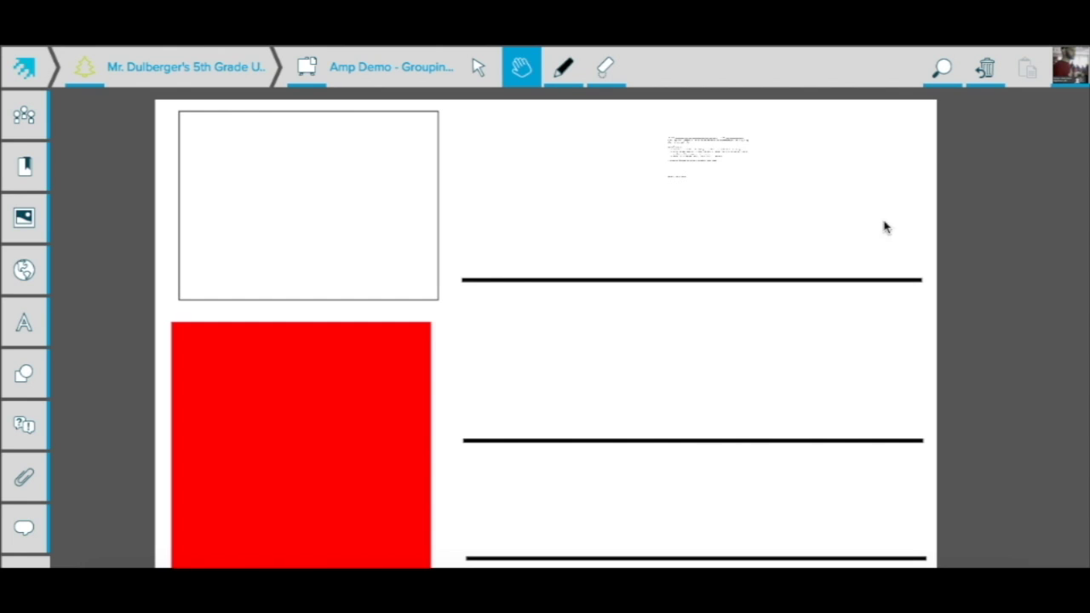
Step: Bookmark a close-up view of the assignment PDF page and name the bookmark with the two students' first names
{"action": "left_click", "coordinate": [942, 69]}
{"action": "left_click", "coordinate": [926, 249]}
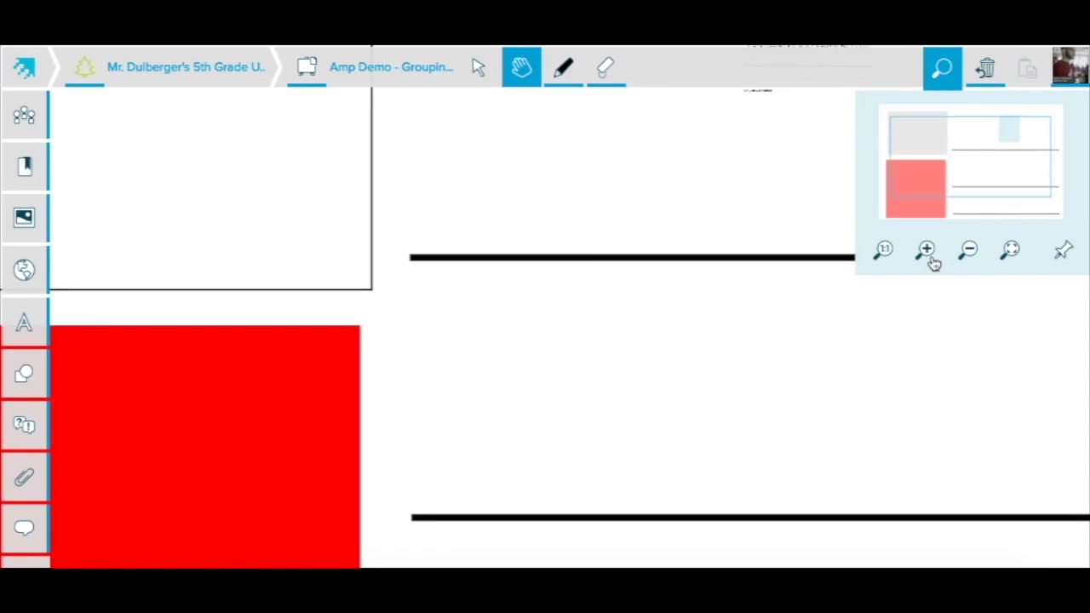
{"action": "left_click", "coordinate": [926, 249]}
{"action": "left_click_drag", "start_coordinate": [750, 185], "coordinate": [569, 524]}
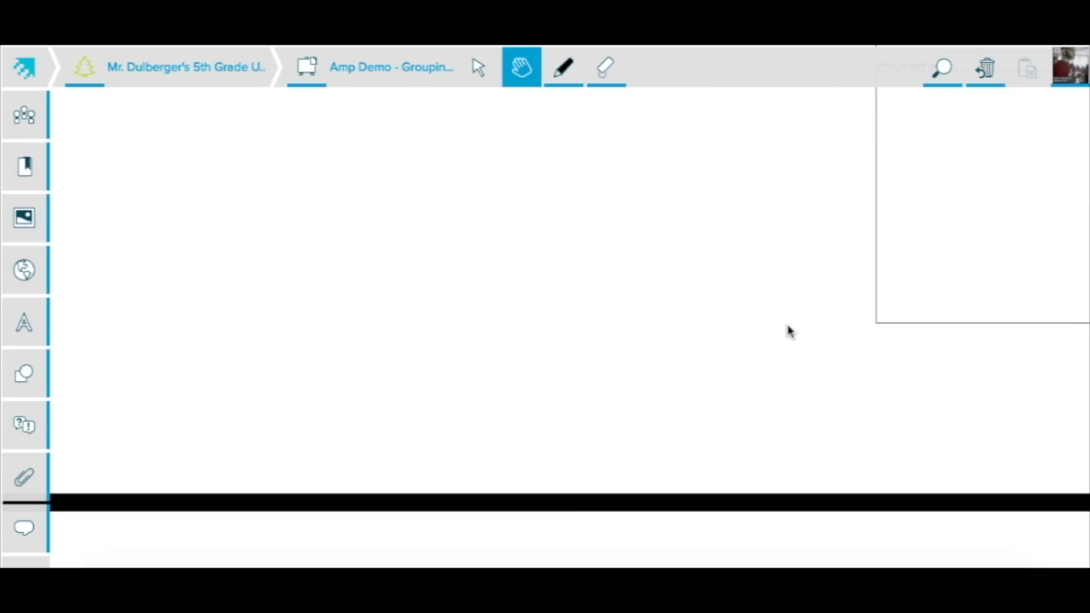
{"action": "left_click_drag", "start_coordinate": [360, 370], "coordinate": [345, 341]}
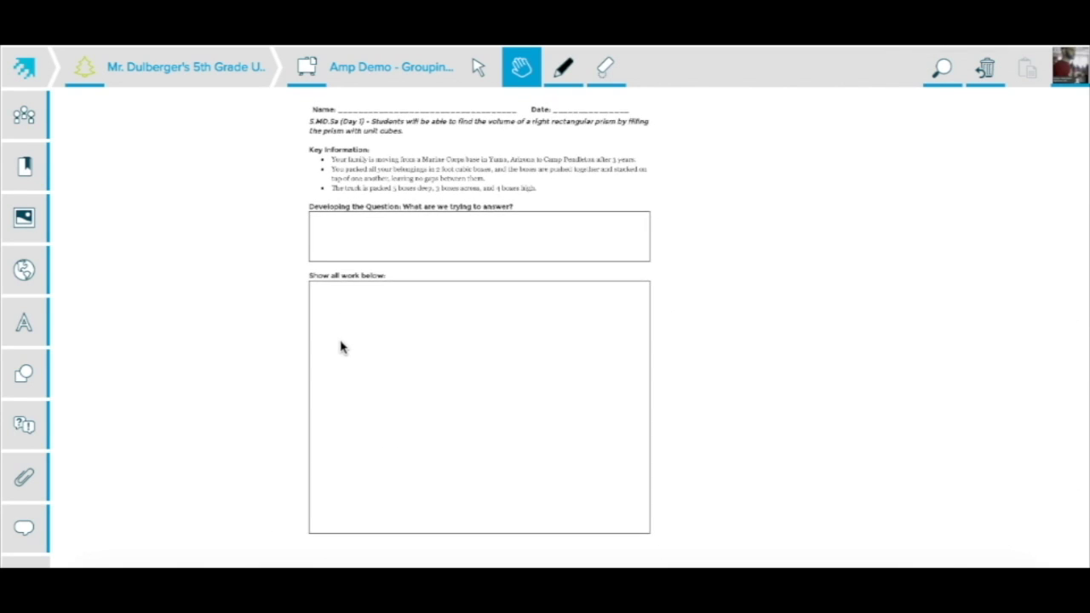
{"action": "left_click", "coordinate": [26, 168]}
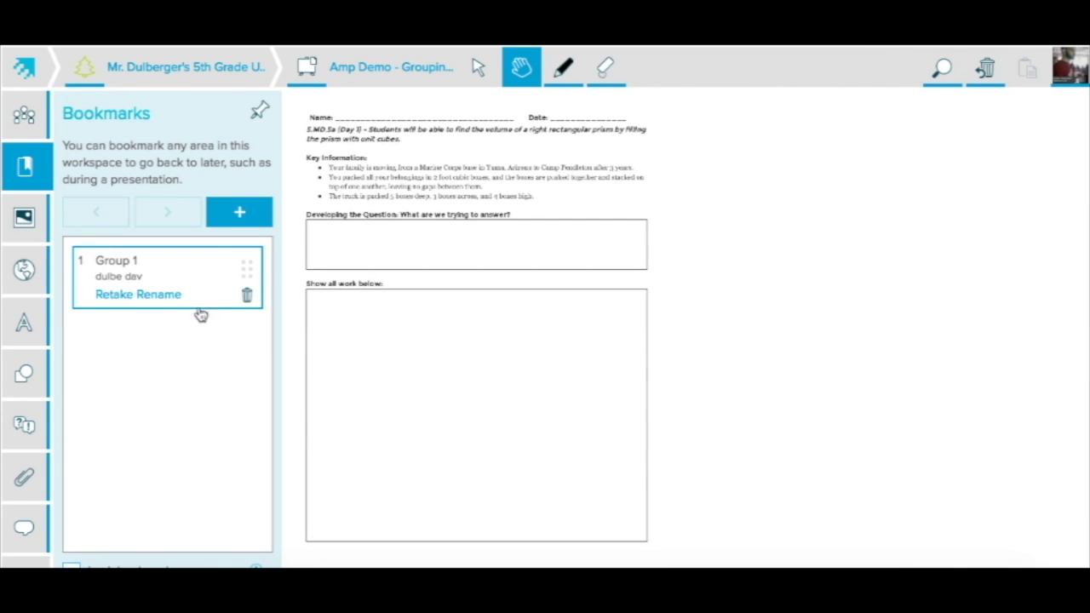
{"action": "left_click", "coordinate": [238, 213]}
{"action": "left_click", "coordinate": [160, 344]}
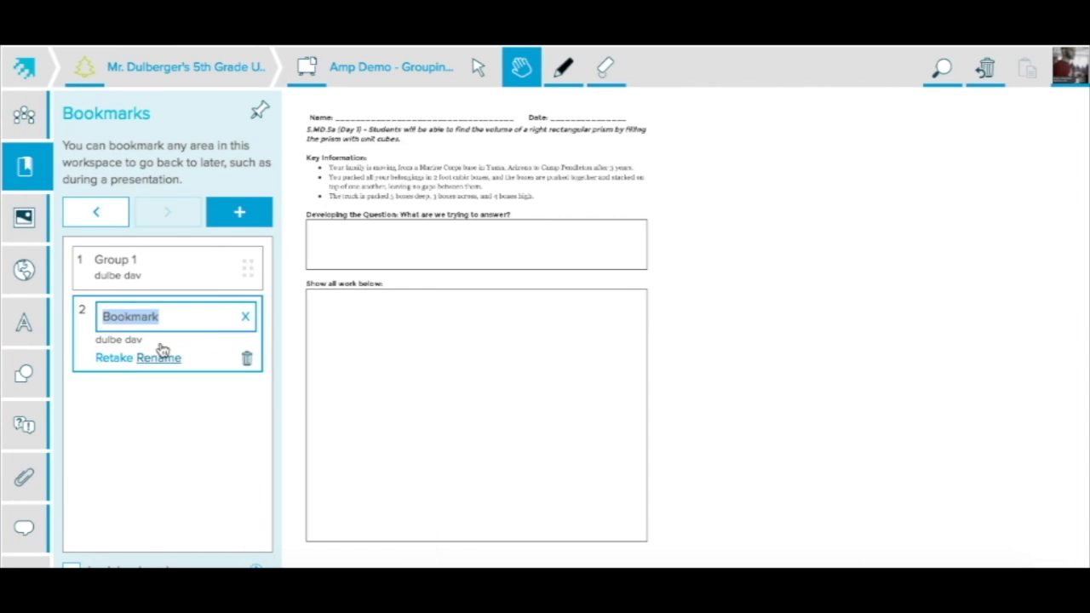
{"action": "type", "text": "Tommy and Joey"}
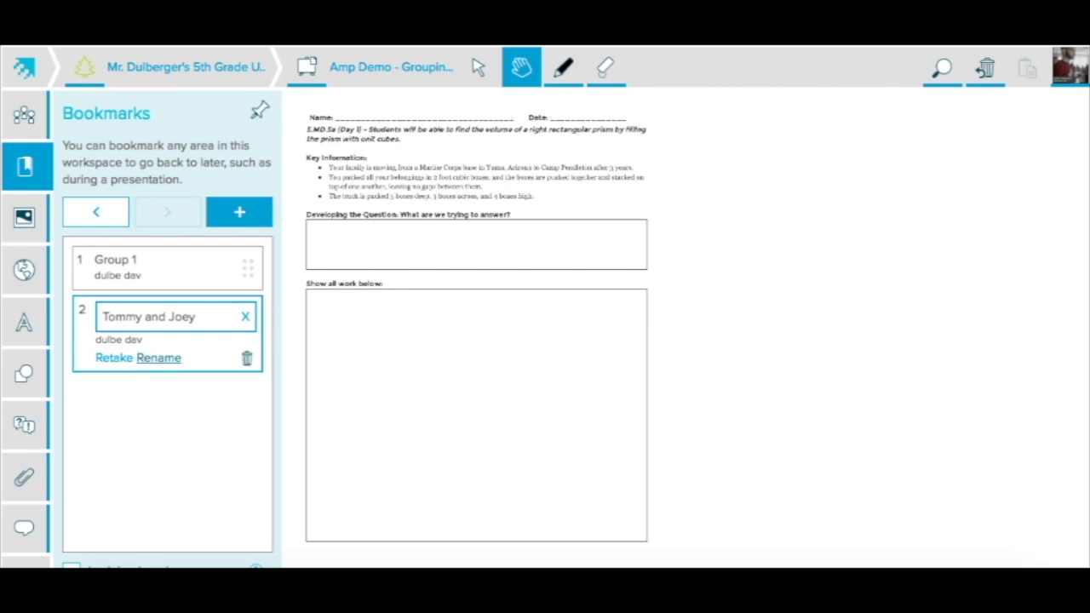
{"action": "left_click", "coordinate": [327, 343]}
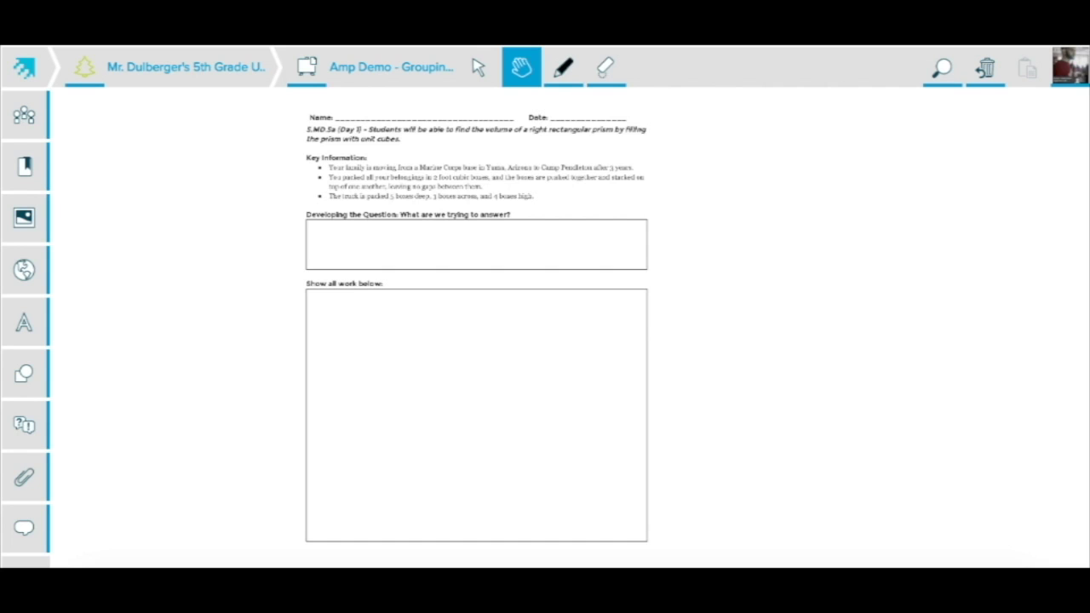
Step: Start handing out copies without automatically bringing students into their copies, and review the student list for individual handouts
{"action": "left_click", "coordinate": [26, 118]}
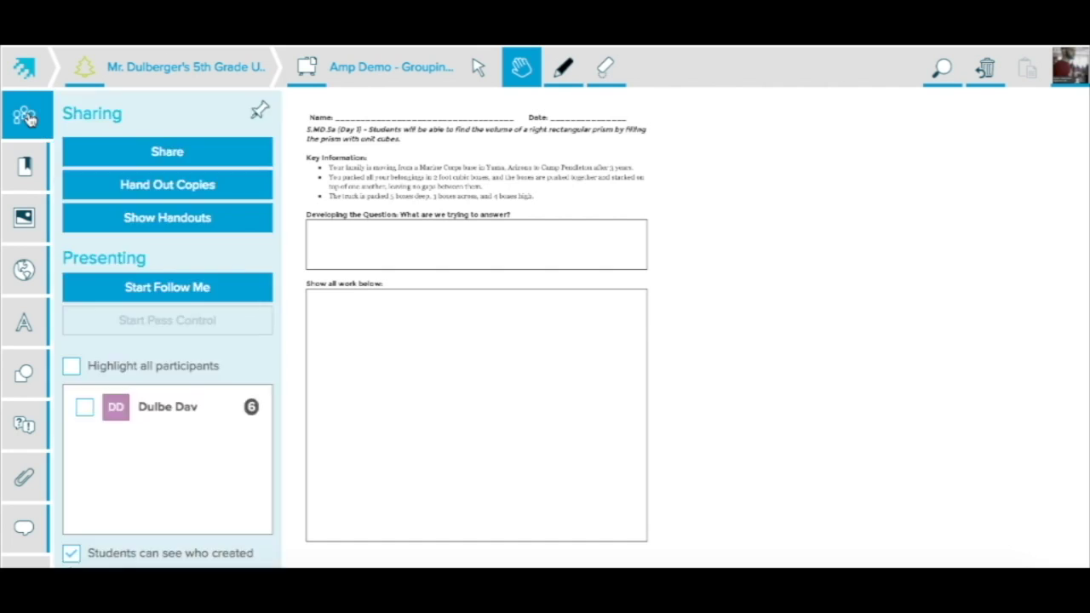
{"action": "left_click", "coordinate": [187, 191]}
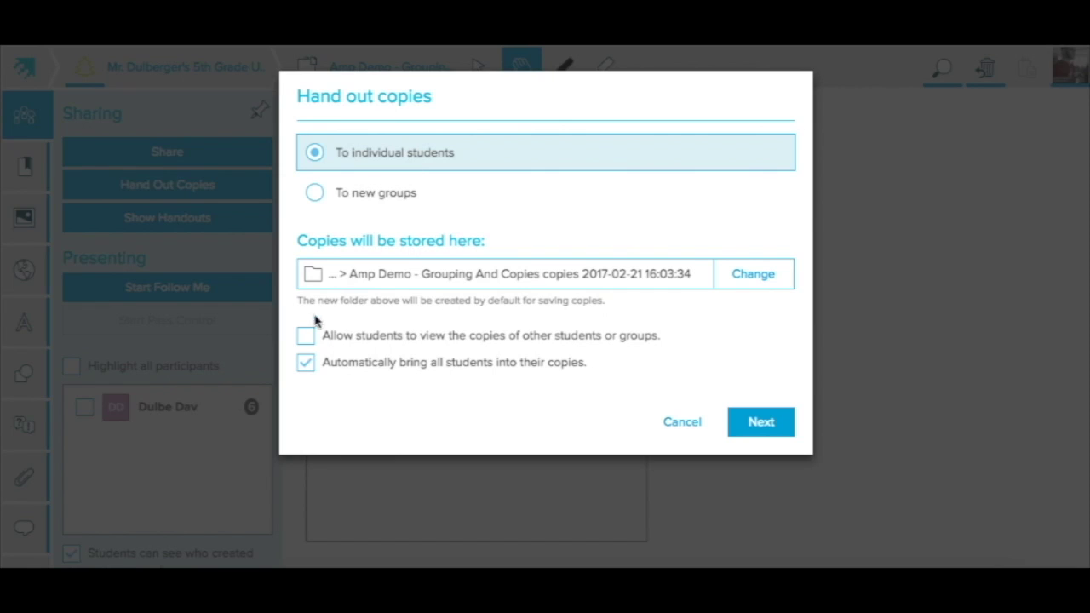
{"action": "left_click", "coordinate": [309, 364]}
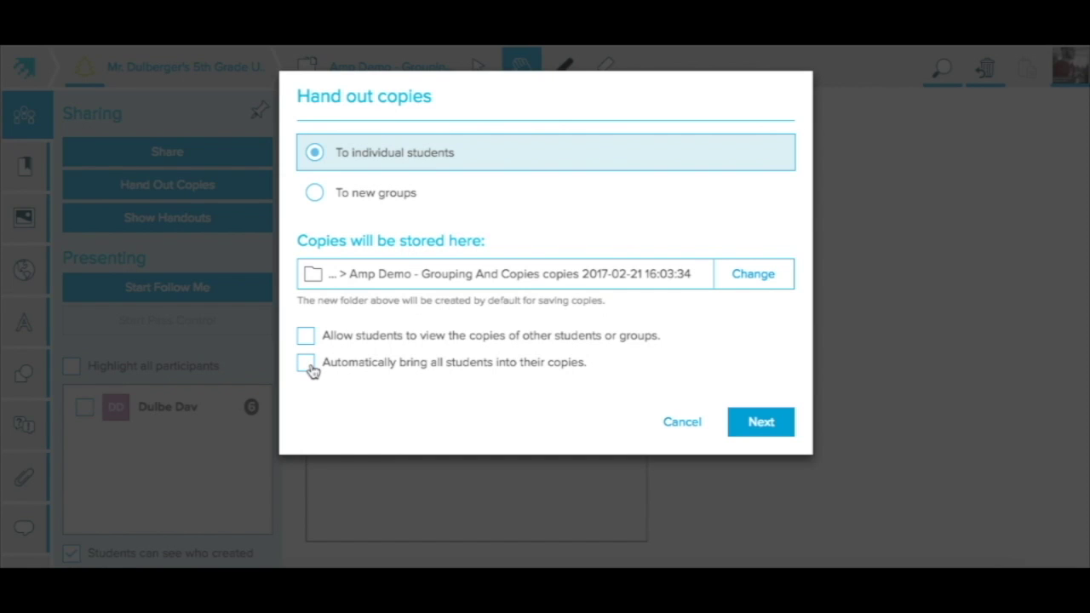
{"action": "left_click", "coordinate": [747, 431]}
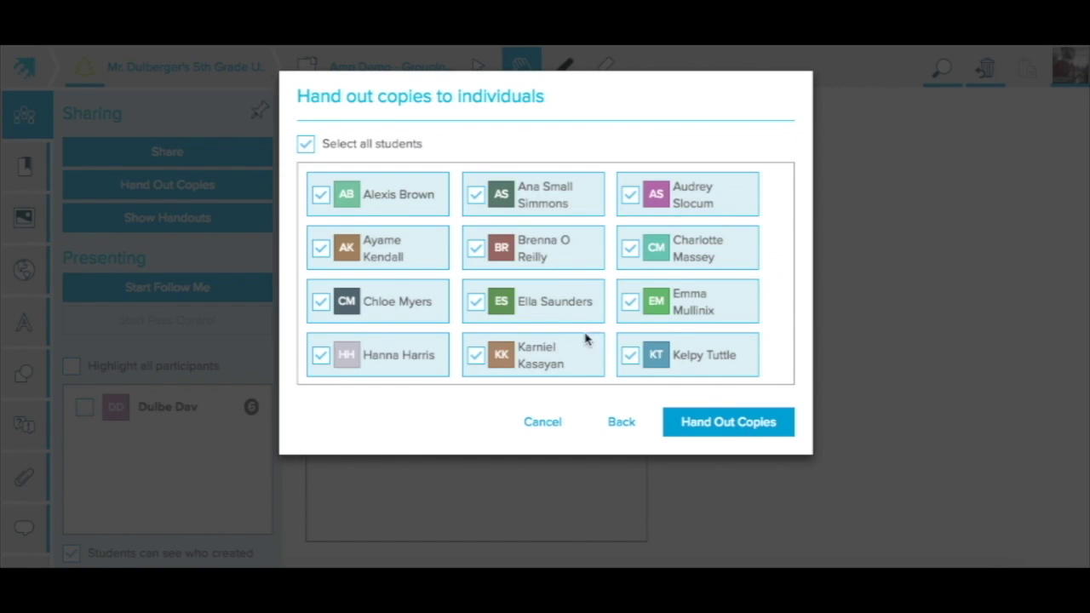
{"action": "scroll", "coordinate": [552, 334], "scroll_direction": "down", "scroll_amount": 3}
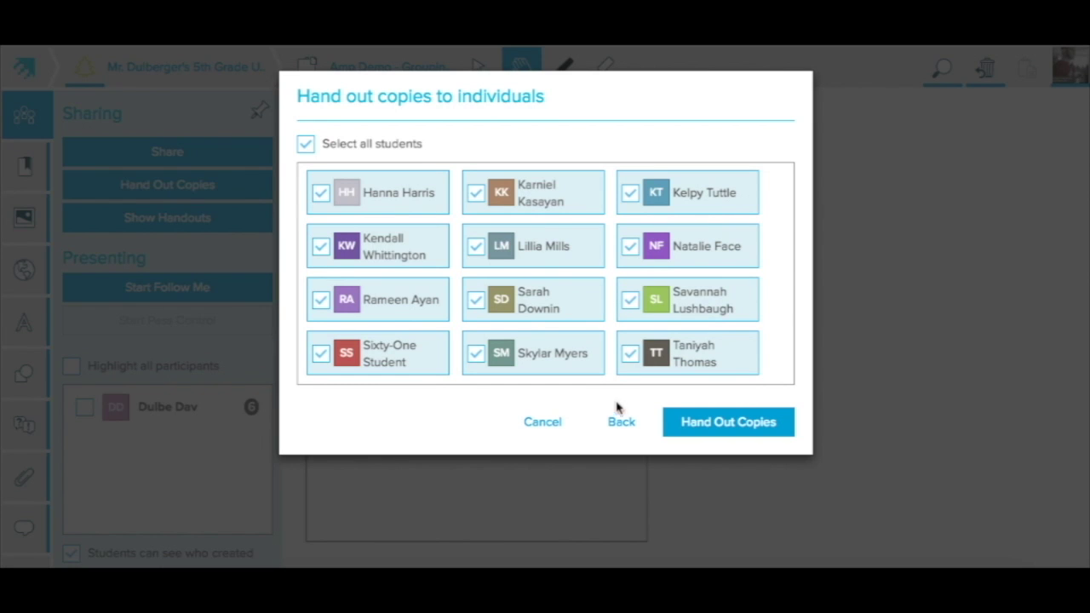
{"action": "left_click", "coordinate": [625, 430]}
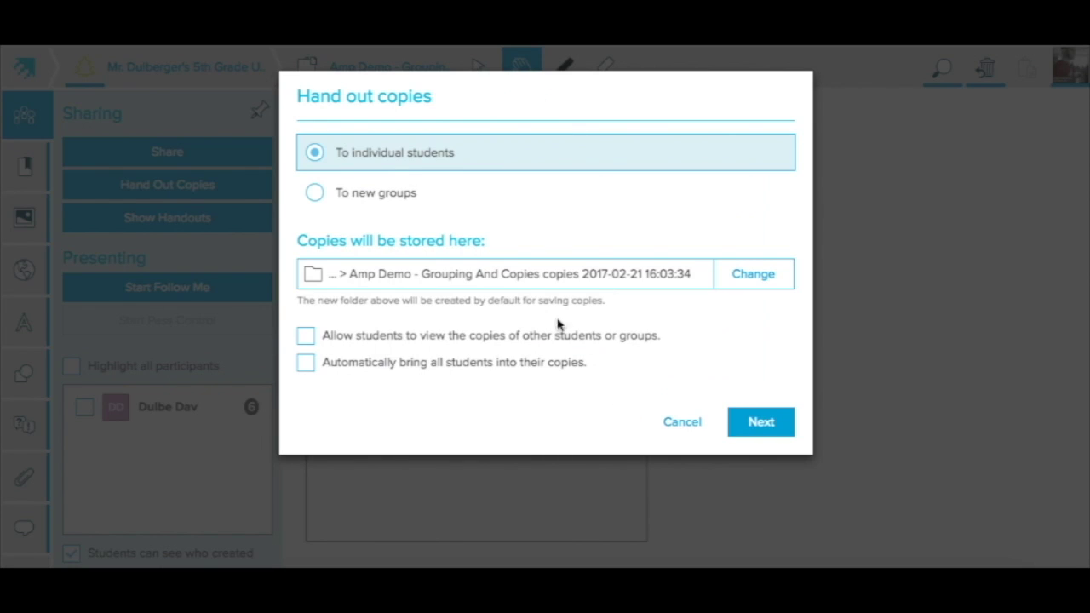
Step: Switch the handout to new groups, and try out and clear an automatic fill with groups of 5
{"action": "left_click", "coordinate": [380, 195]}
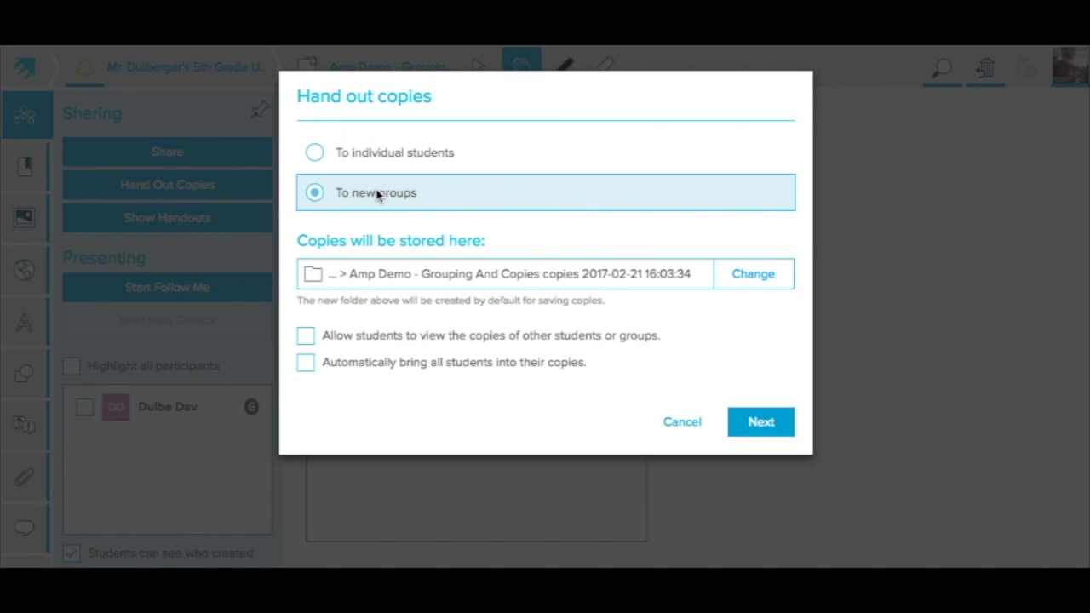
{"action": "left_click", "coordinate": [762, 431]}
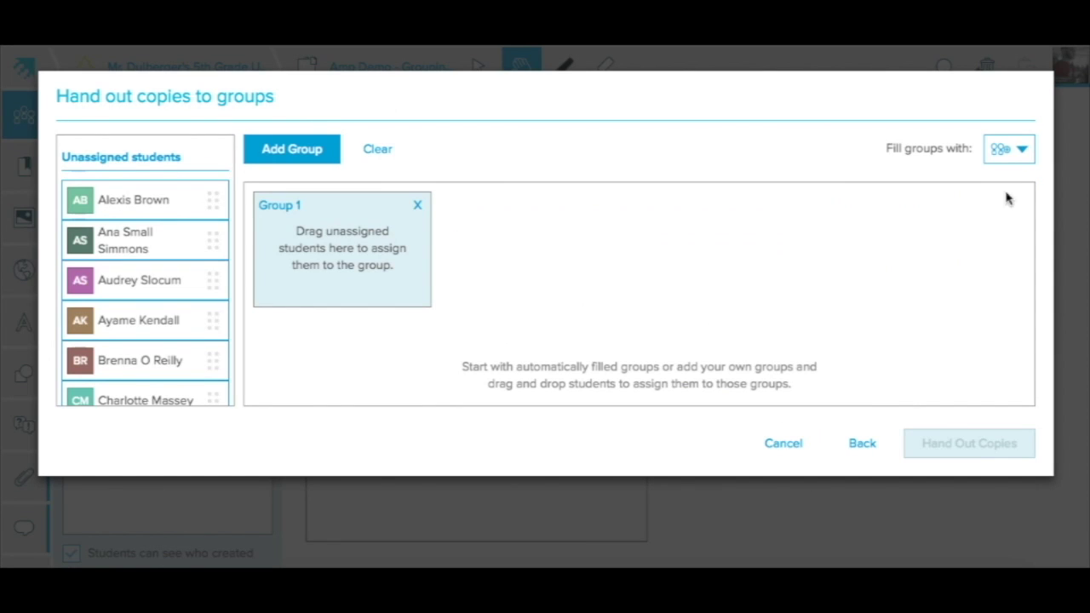
{"action": "left_click", "coordinate": [1033, 157]}
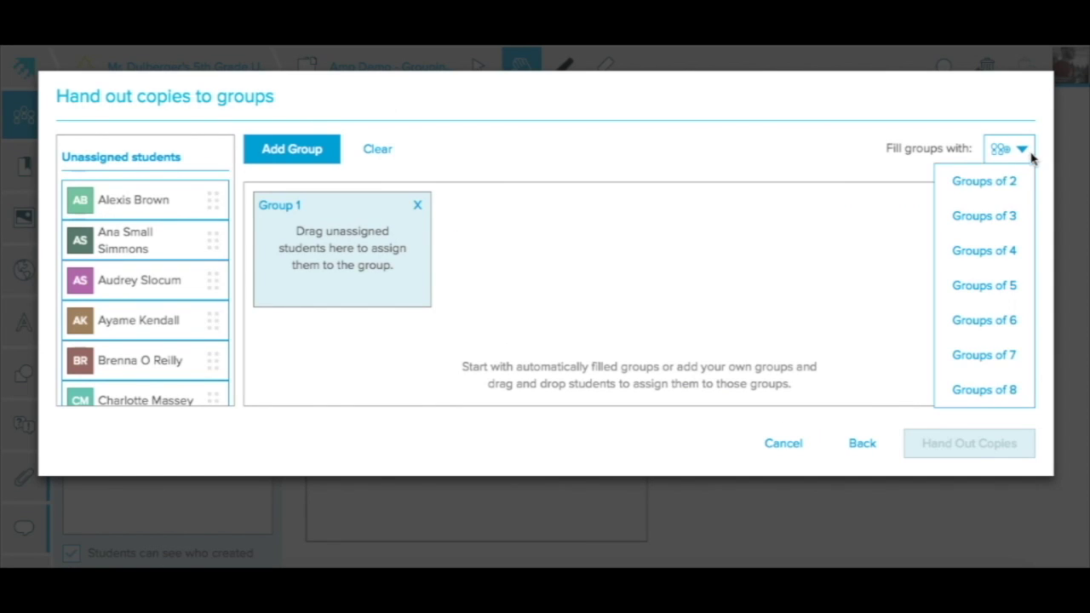
{"action": "left_click", "coordinate": [1003, 288]}
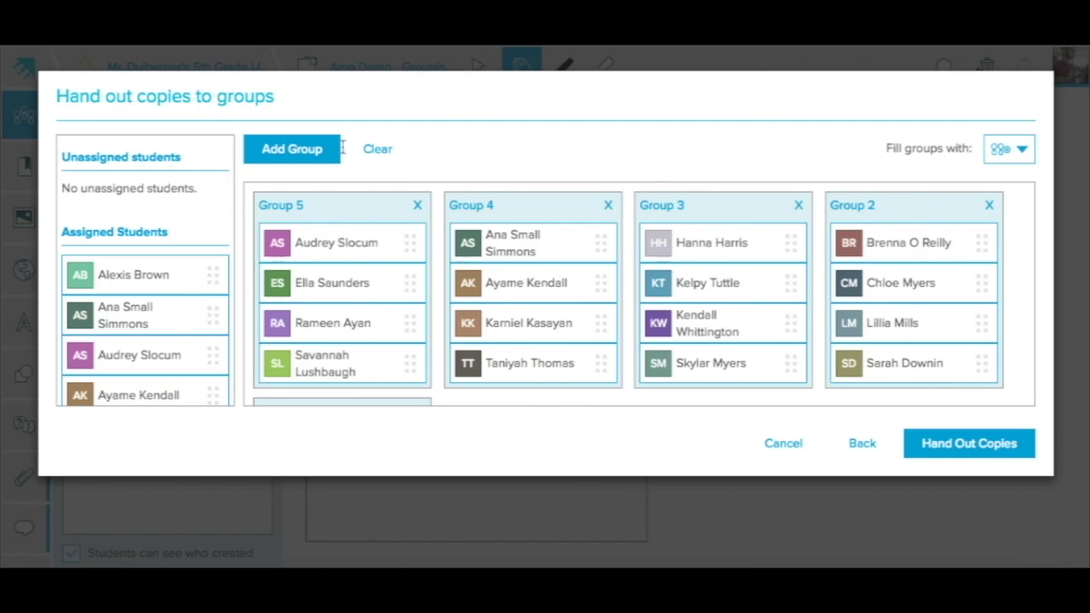
{"action": "left_click", "coordinate": [373, 150]}
{"action": "left_click", "coordinate": [717, 274]}
Step: Assign three students each to Groups 1, 2 and 3 by hand and hand out the copies
{"action": "left_click_drag", "start_coordinate": [212, 201], "coordinate": [338, 234]}
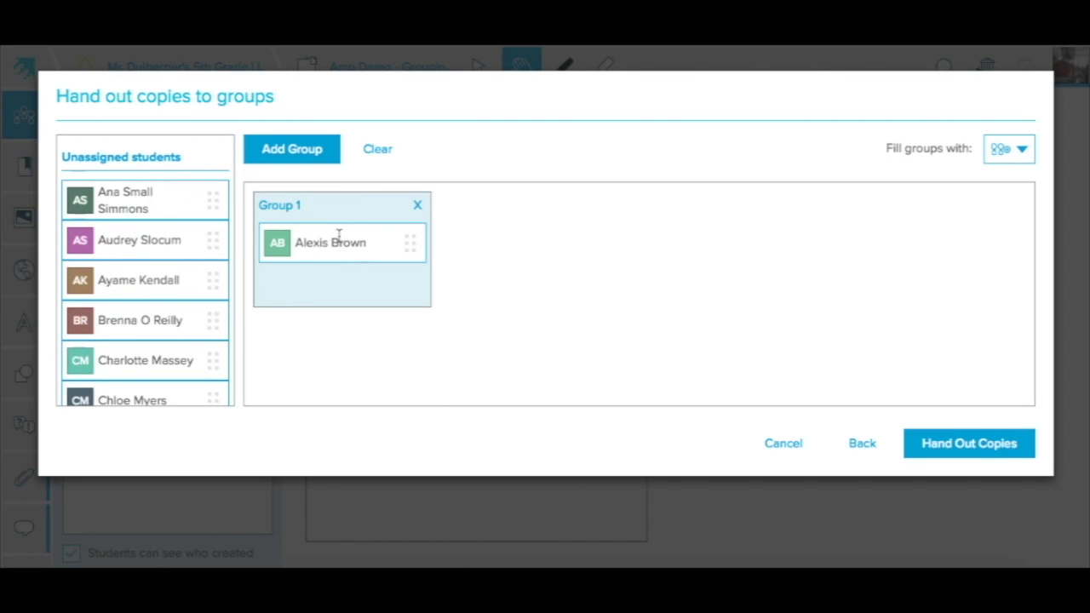
{"action": "left_click_drag", "start_coordinate": [214, 210], "coordinate": [333, 264]}
{"action": "left_click", "coordinate": [292, 149]}
{"action": "left_click_drag", "start_coordinate": [212, 248], "coordinate": [332, 286]}
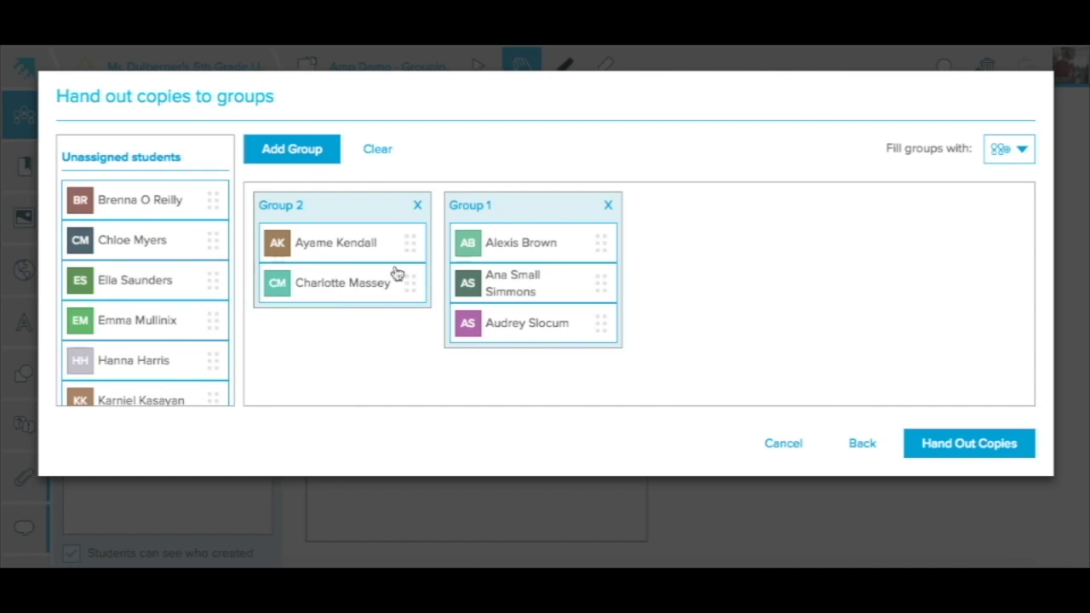
{"action": "left_click", "coordinate": [292, 150]}
{"action": "left_click_drag", "start_coordinate": [213, 201], "coordinate": [341, 323]}
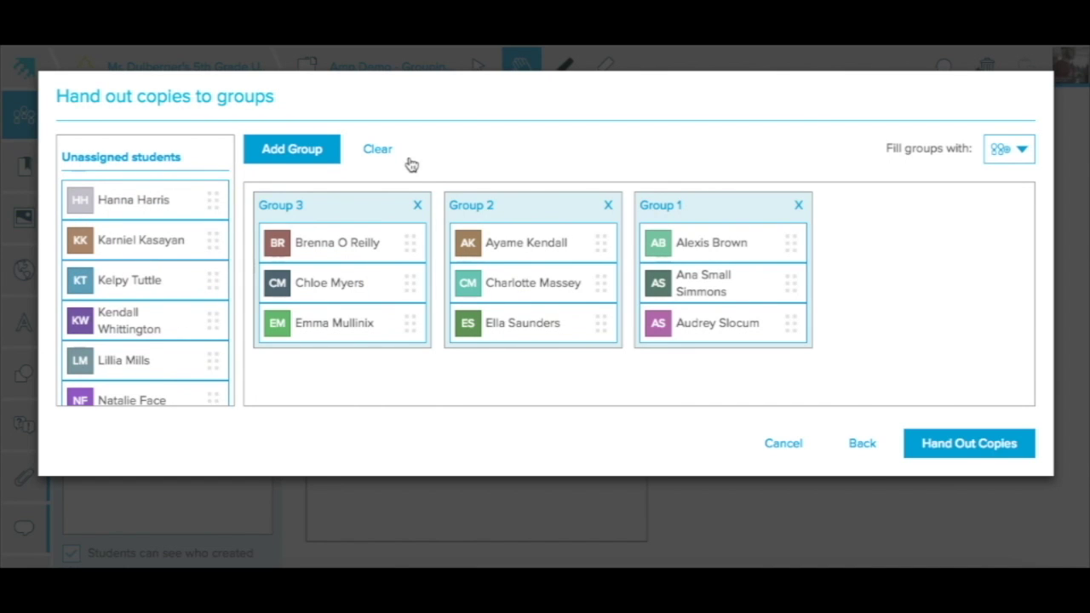
{"action": "left_click", "coordinate": [1013, 451]}
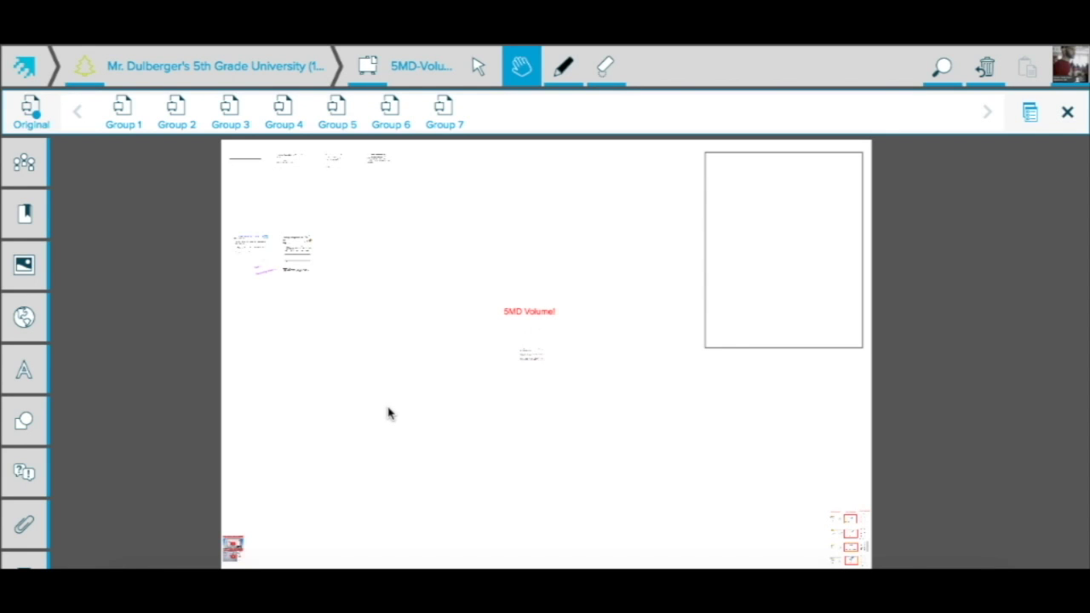
Step: Open the Group 3 copy of the 5MD-Volume workspace and view the group's work on the worksheets
{"action": "left_click", "coordinate": [231, 120]}
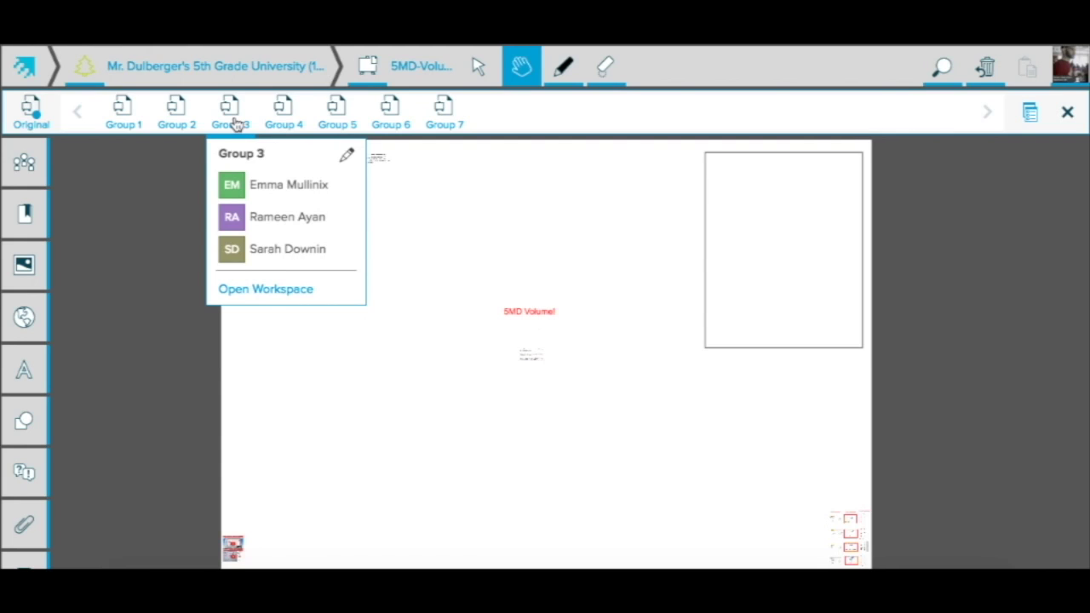
{"action": "left_click", "coordinate": [288, 289]}
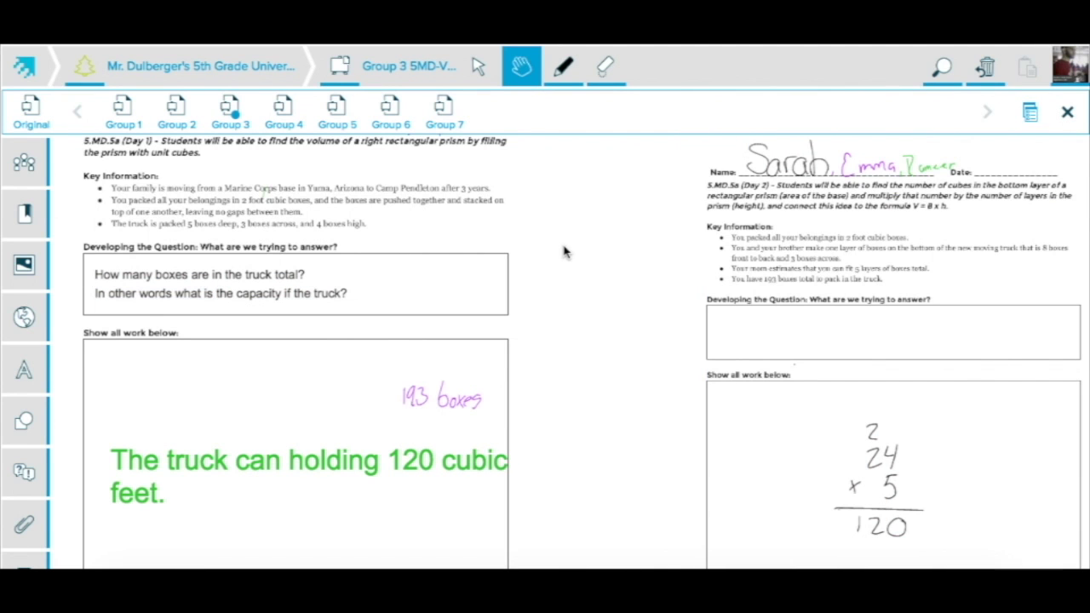
{"action": "mouse_move", "coordinate": [580, 357]}
{"action": "left_mouse_down"}
{"action": "mouse_move", "coordinate": [581, 308]}
{"action": "mouse_move", "coordinate": [571, 341]}
{"action": "left_mouse_up"}
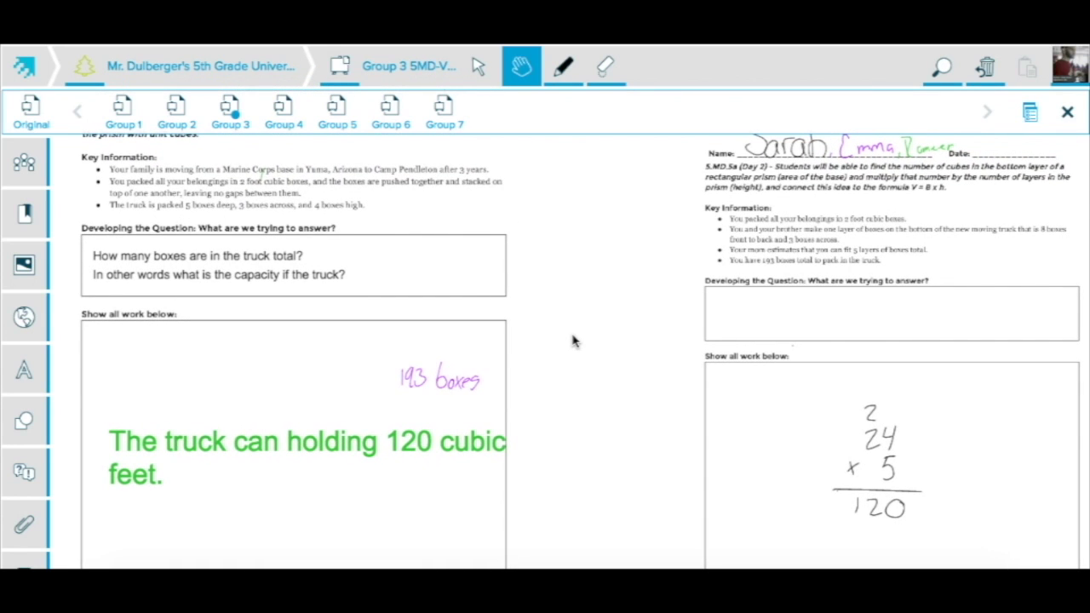
{"action": "left_click", "coordinate": [230, 122]}
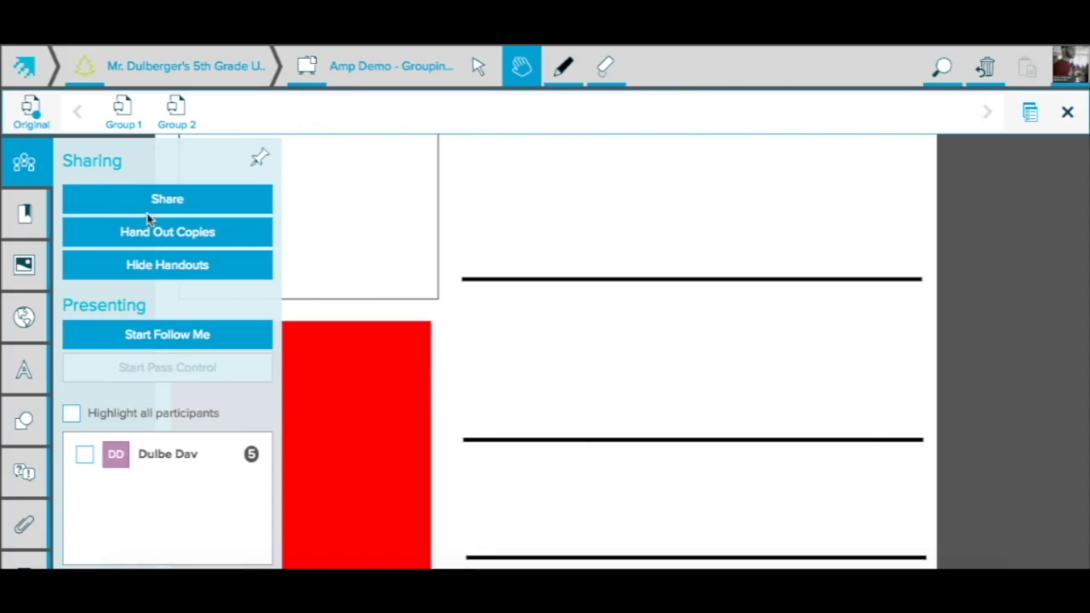
Step: Review the Amp Demo handout options for viewing other students' copies and for automatically bringing all students into their copies
{"action": "left_click", "coordinate": [156, 233]}
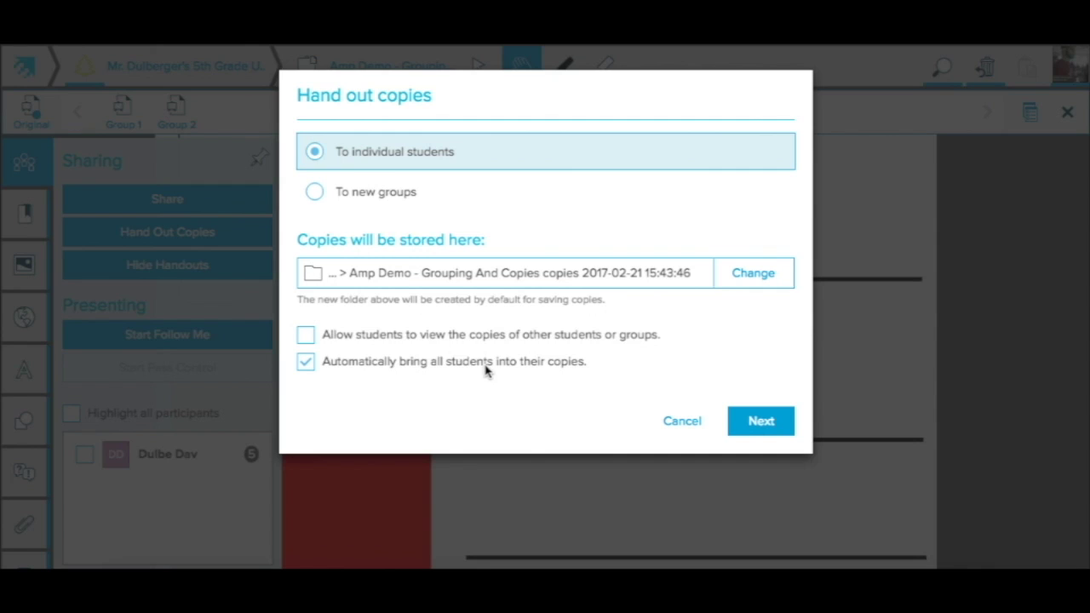
{"action": "left_click", "coordinate": [305, 362]}
{"action": "left_click", "coordinate": [306, 335]}
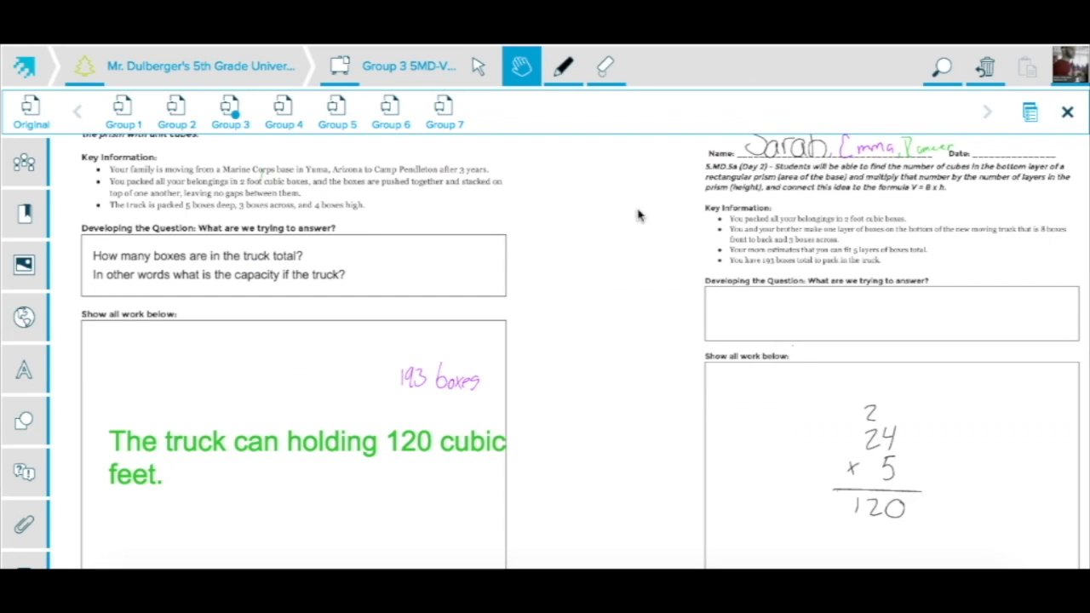
{"action": "left_click", "coordinate": [247, 73]}
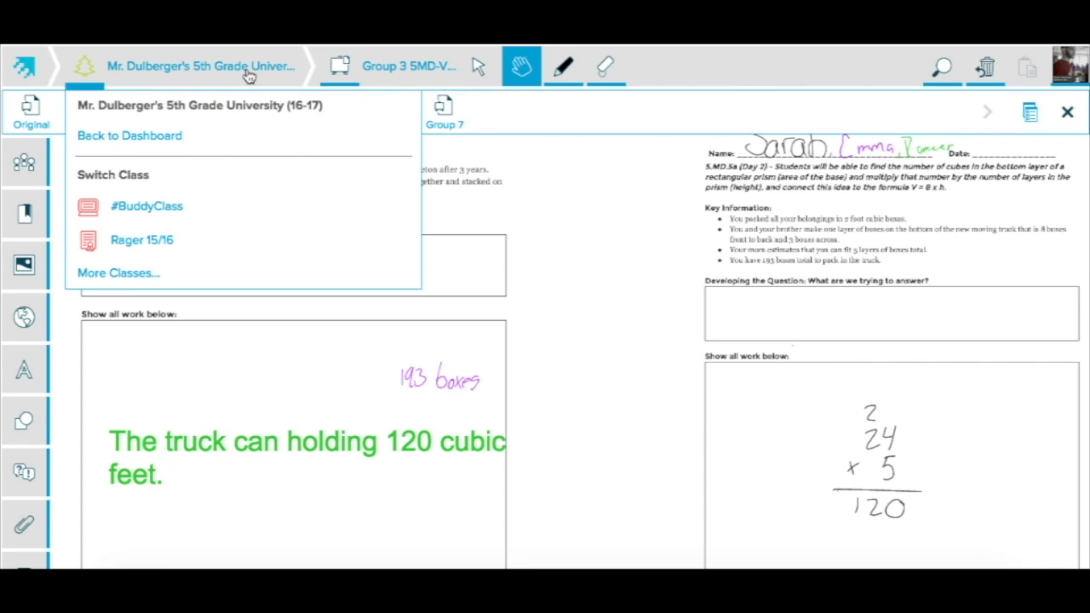
{"action": "left_click", "coordinate": [129, 136]}
{"action": "scroll", "coordinate": [433, 377], "scroll_direction": "down", "scroll_amount": 1}
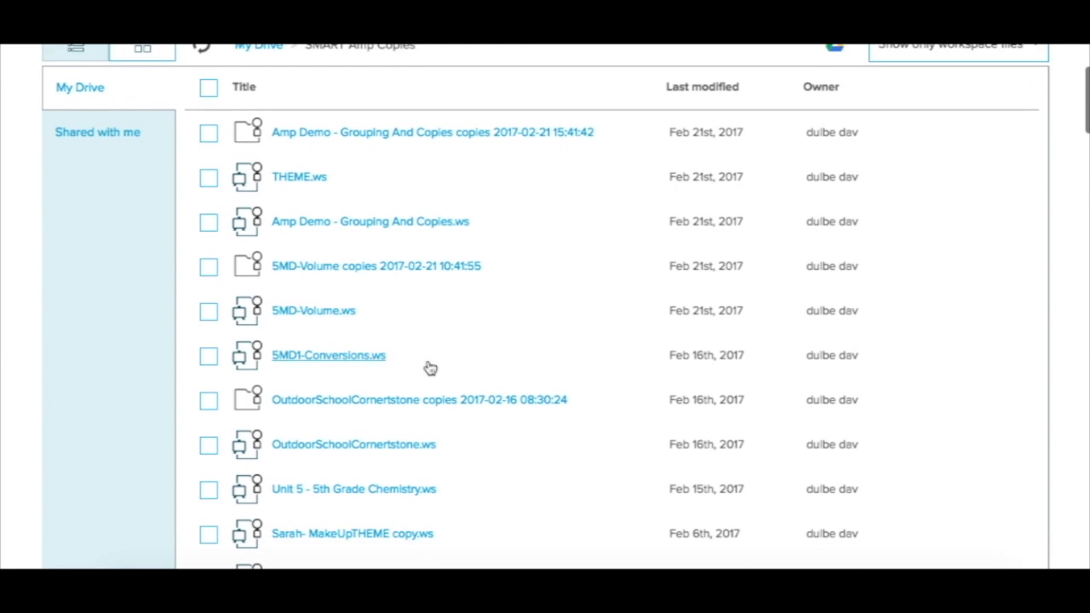
{"action": "left_click", "coordinate": [325, 267]}
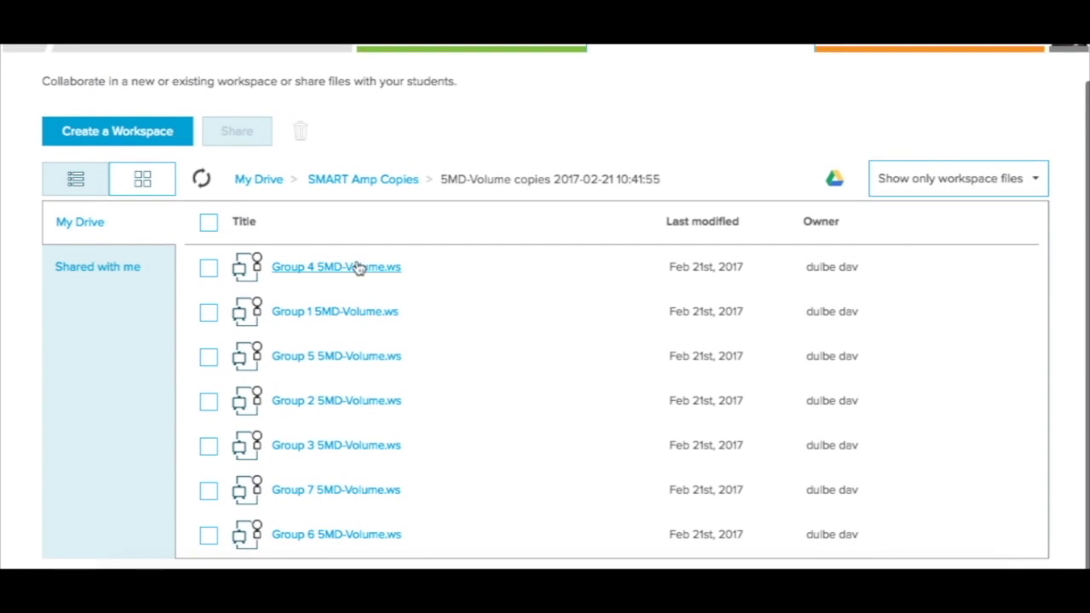
{"action": "left_click", "coordinate": [354, 407]}
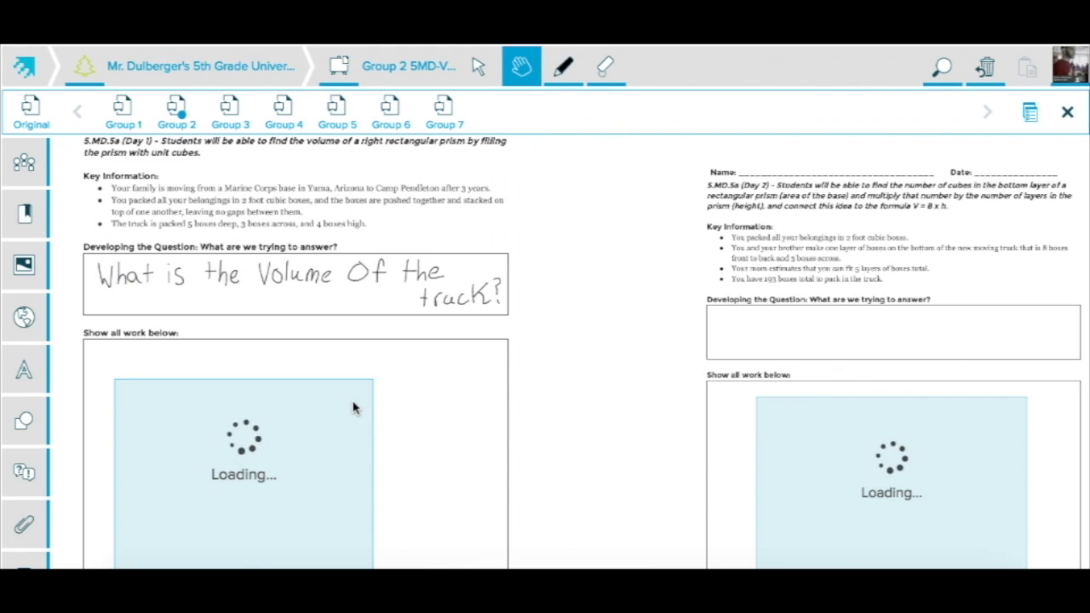
{"action": "left_click_drag", "start_coordinate": [452, 389], "coordinate": [441, 333]}
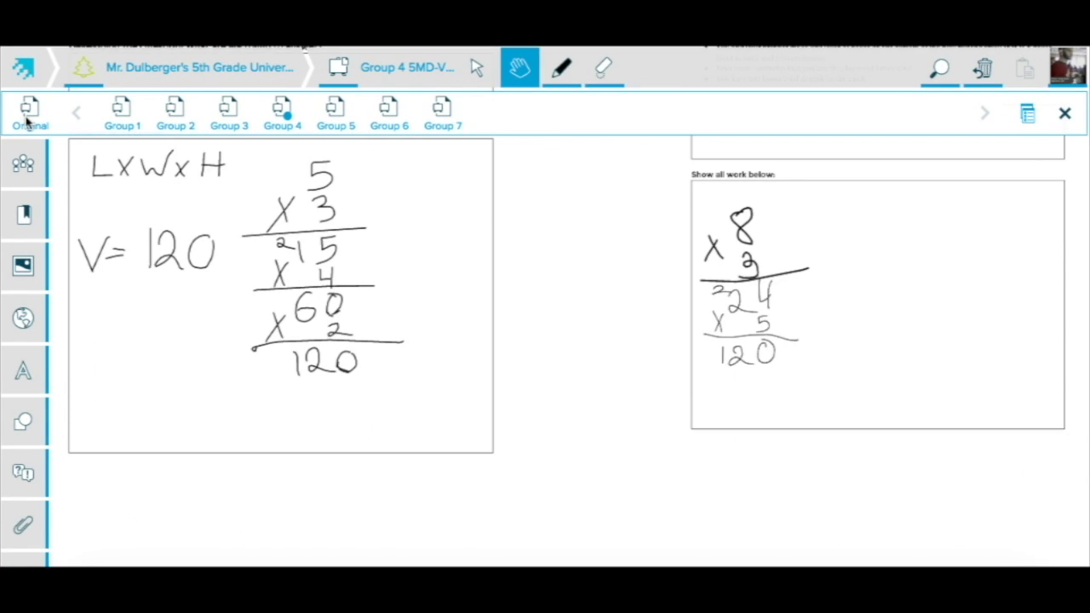
Step: Open the original 5MD-Volume workspace and view its worksheets, including the Building Rectangular Prisms task and recording sheet
{"action": "left_click", "coordinate": [26, 121]}
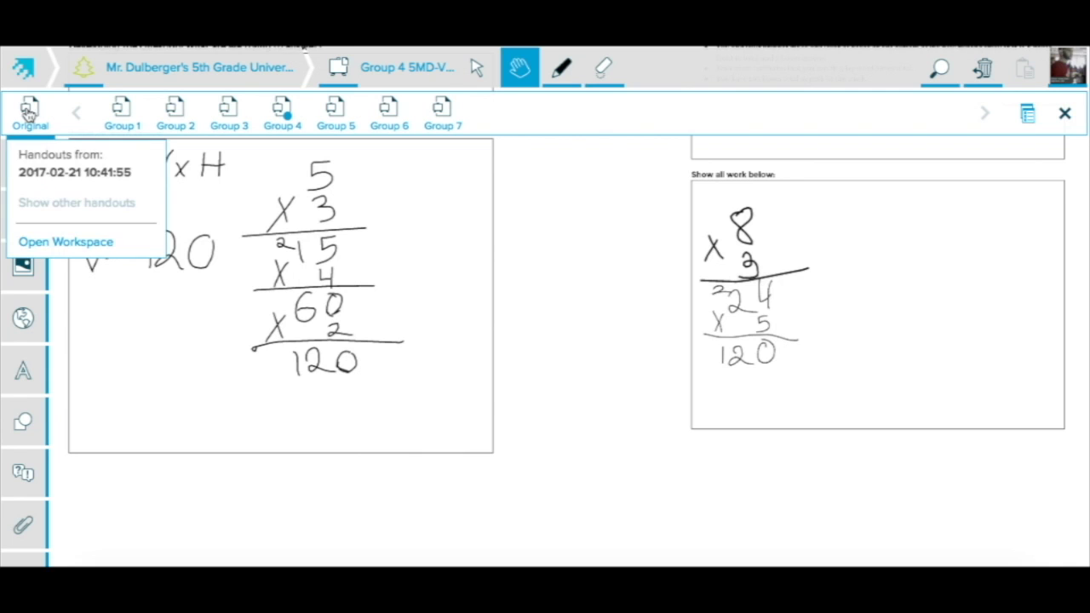
{"action": "left_click", "coordinate": [47, 245]}
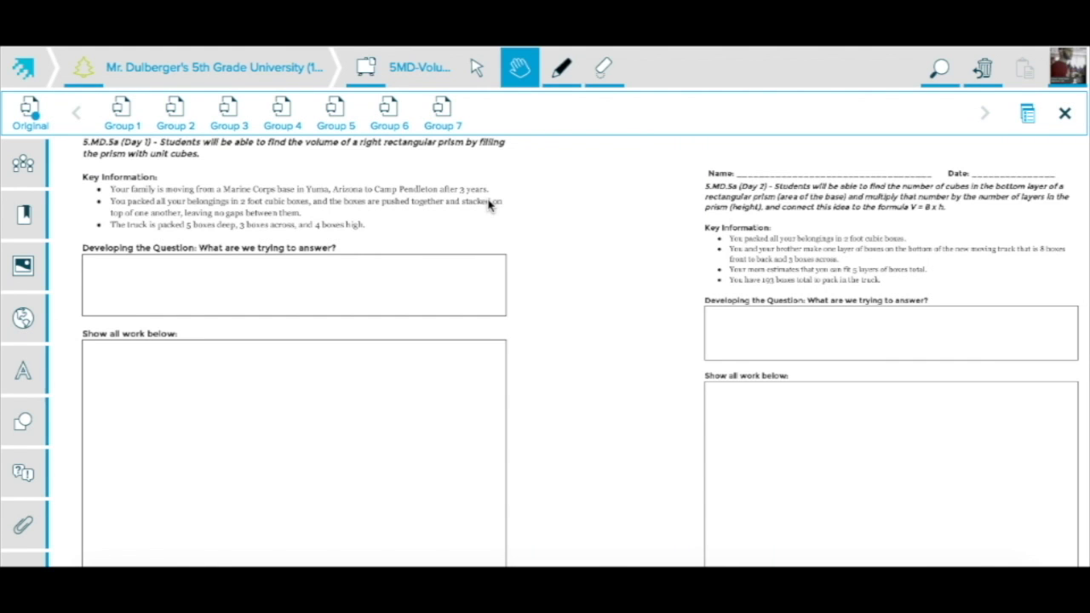
{"action": "left_click", "coordinate": [941, 73]}
{"action": "left_click", "coordinate": [967, 249]}
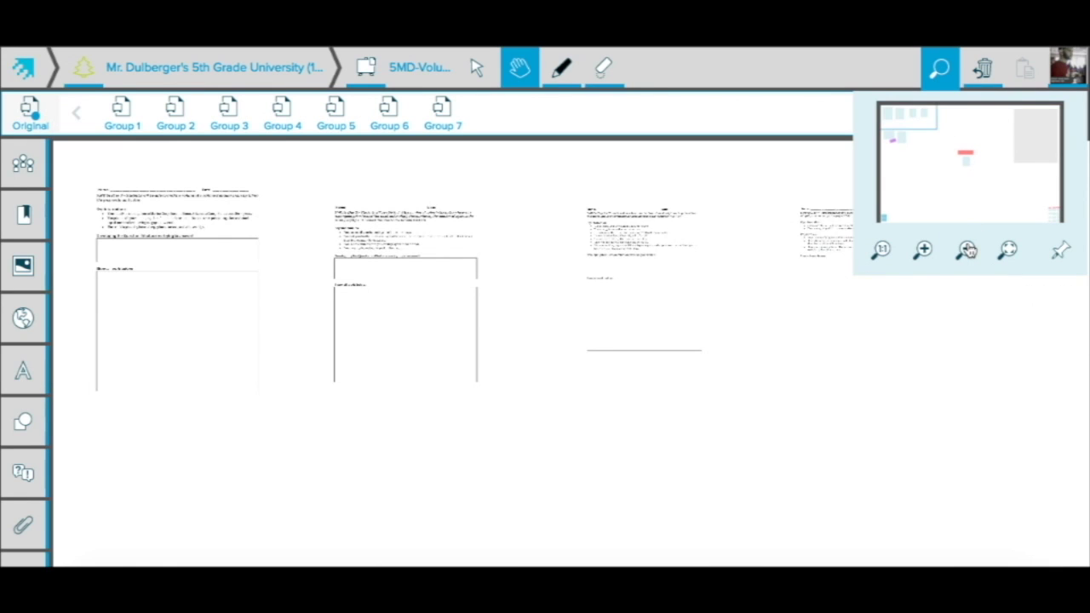
{"action": "left_click", "coordinate": [925, 129]}
{"action": "left_click_drag", "start_coordinate": [924, 136], "coordinate": [910, 144]}
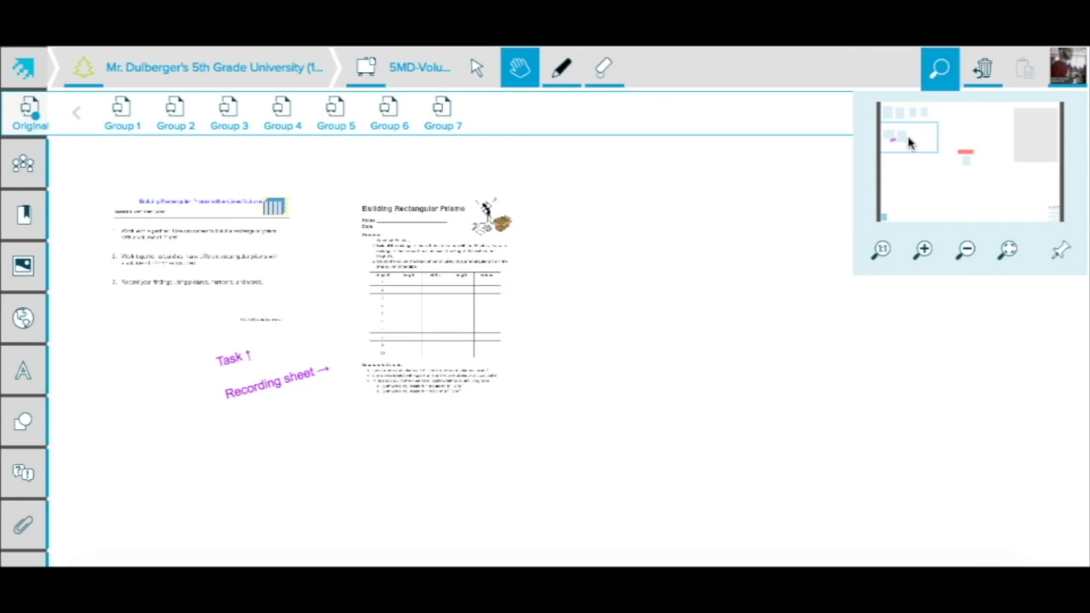
{"action": "left_click", "coordinate": [671, 211]}
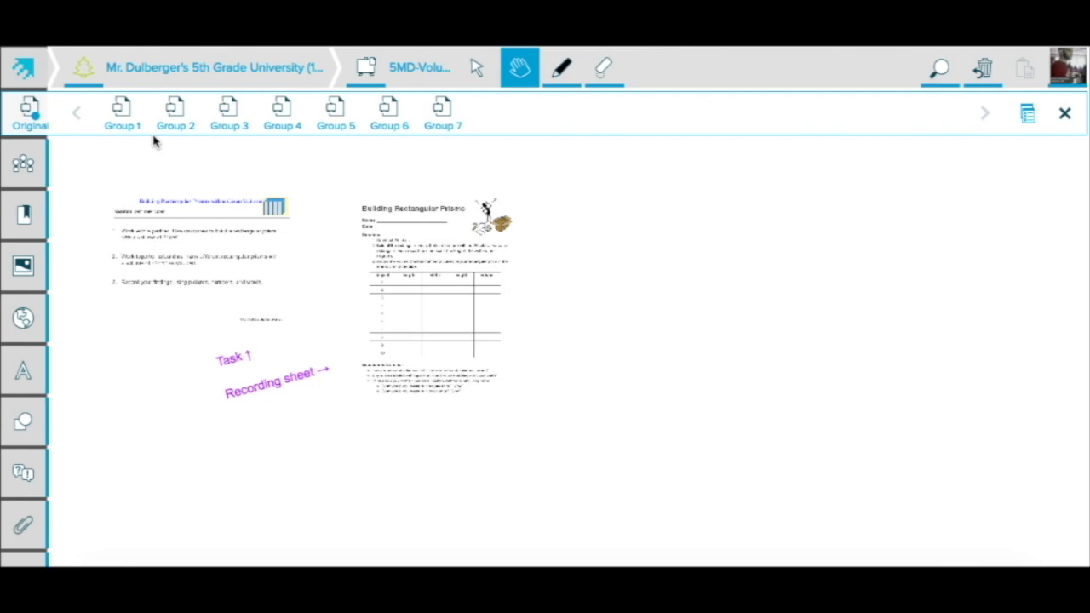
{"action": "left_click", "coordinate": [227, 124]}
{"action": "left_click", "coordinate": [430, 76]}
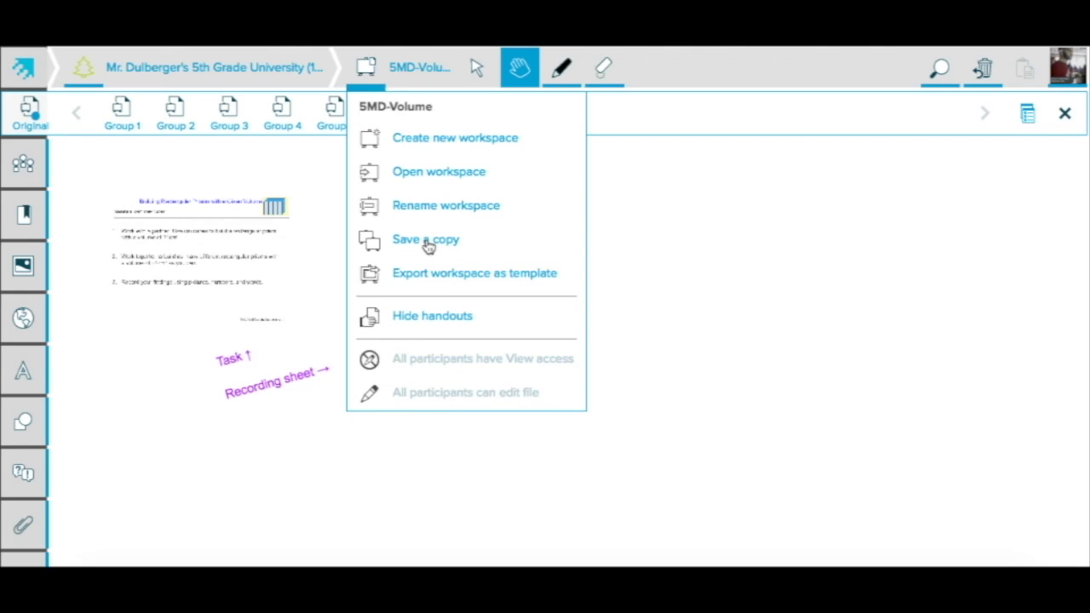
{"action": "left_click", "coordinate": [275, 146]}
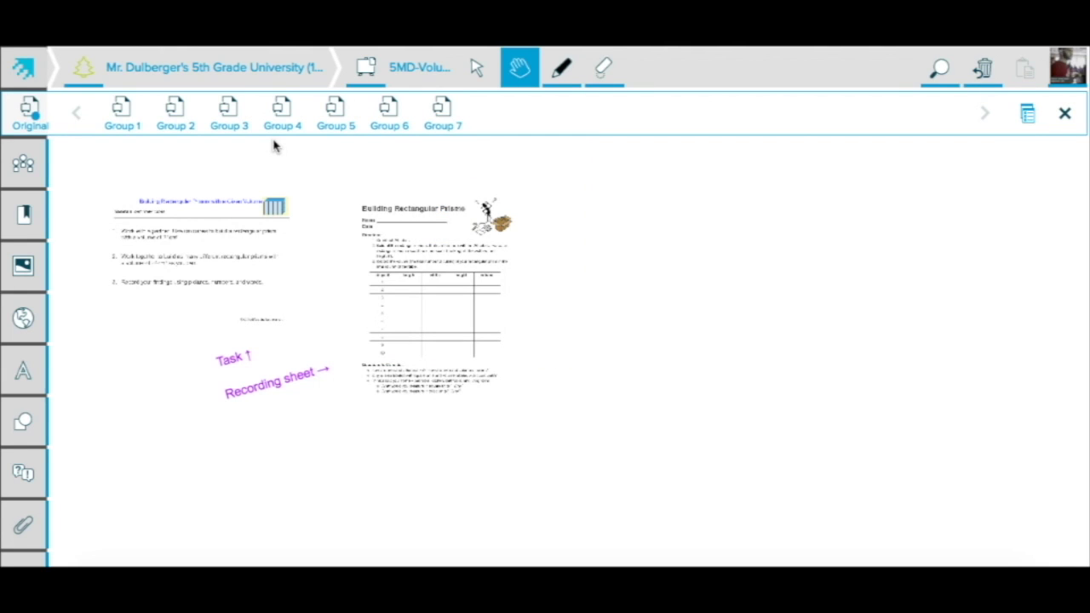